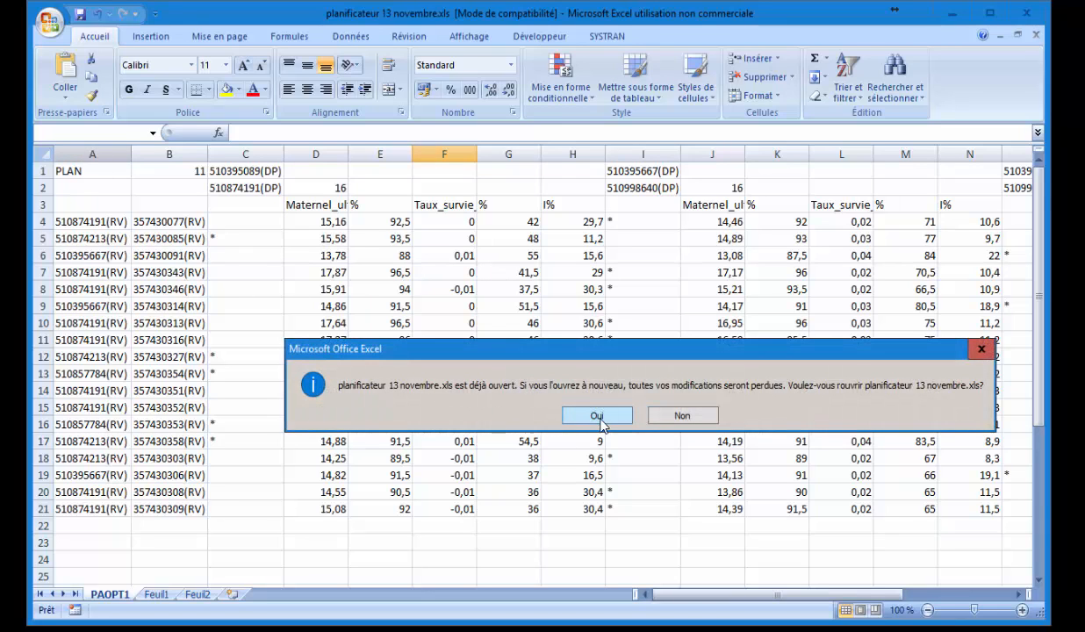
# Confirm the 'planificateur 13 novembre.xls est déjà ouvert' message so the workbook reloads on PAOPT1.
pyautogui.click(683, 415)
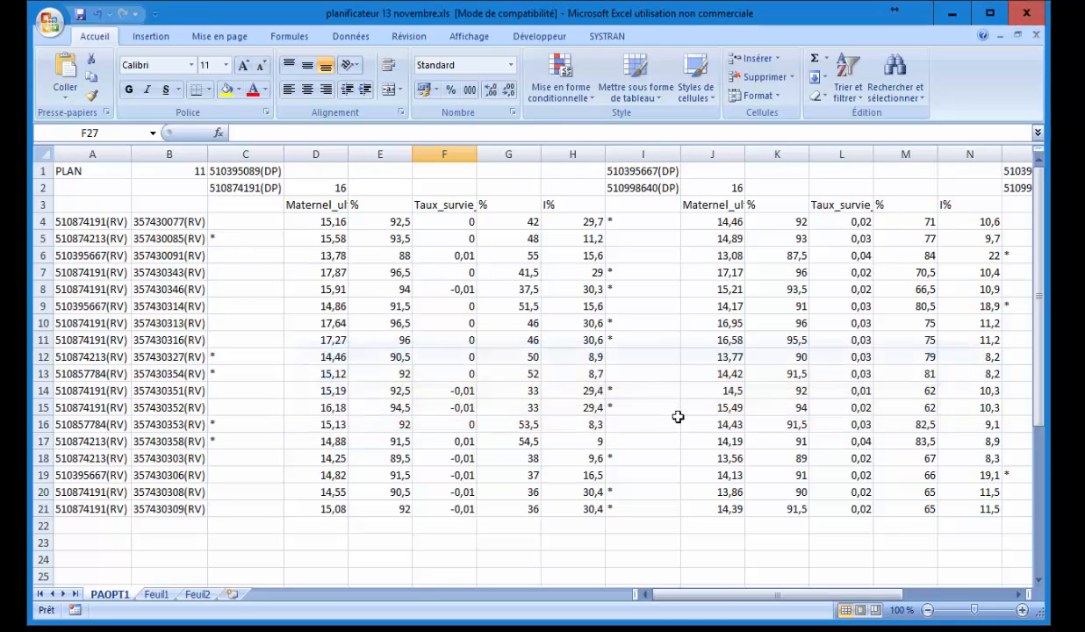
# Delete plan column A and the performance data columns C:G, then D:H.
pyautogui.click(110, 154)
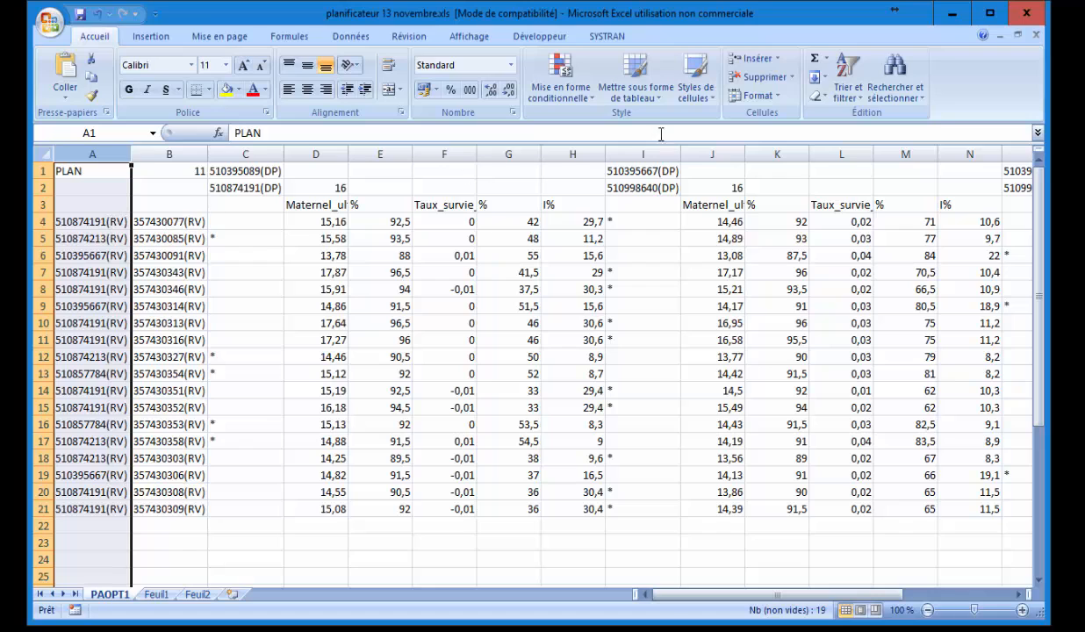
pyautogui.click(753, 78)
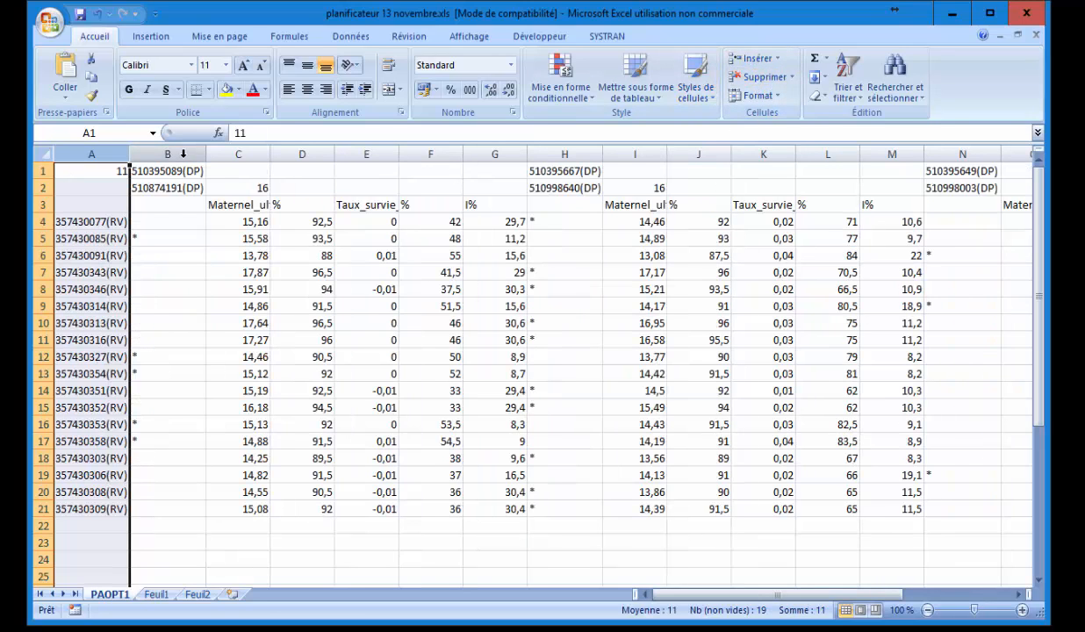
pyautogui.click(241, 154)
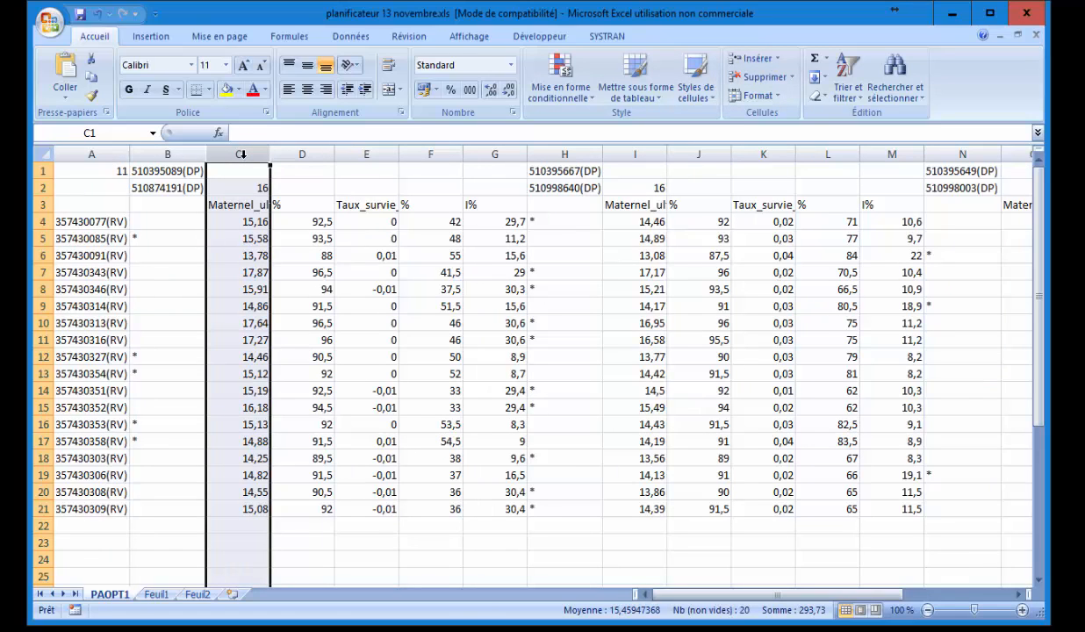
pyautogui.moveTo(241, 155); pyautogui.dragTo(482, 159)
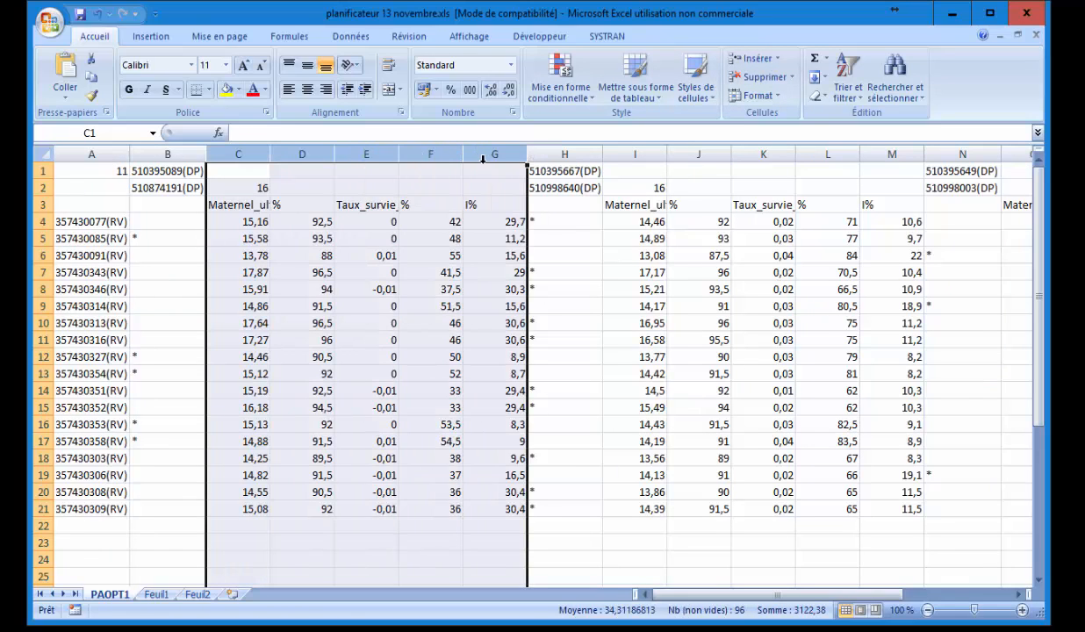
pyautogui.click(757, 77)
pyautogui.click(325, 155)
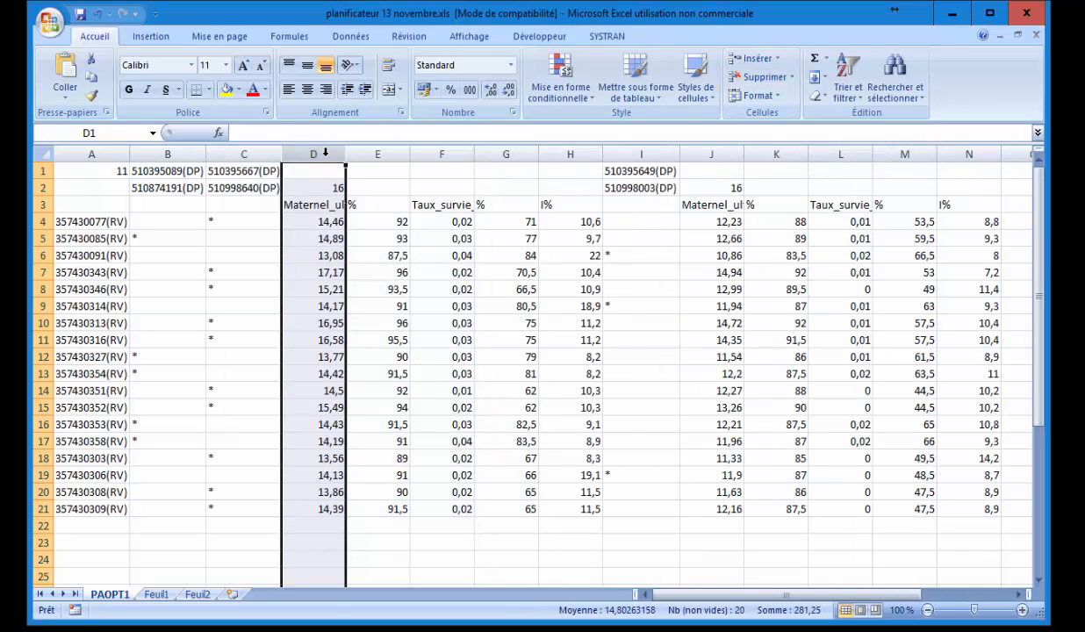
pyautogui.moveTo(334, 155); pyautogui.dragTo(590, 155)
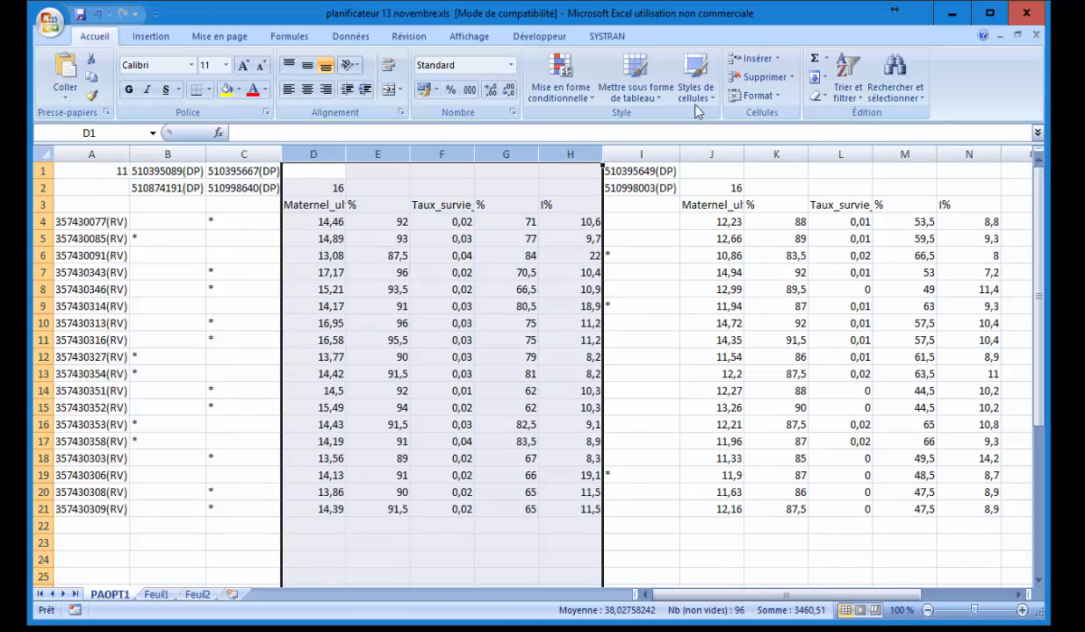
pyautogui.click(779, 79)
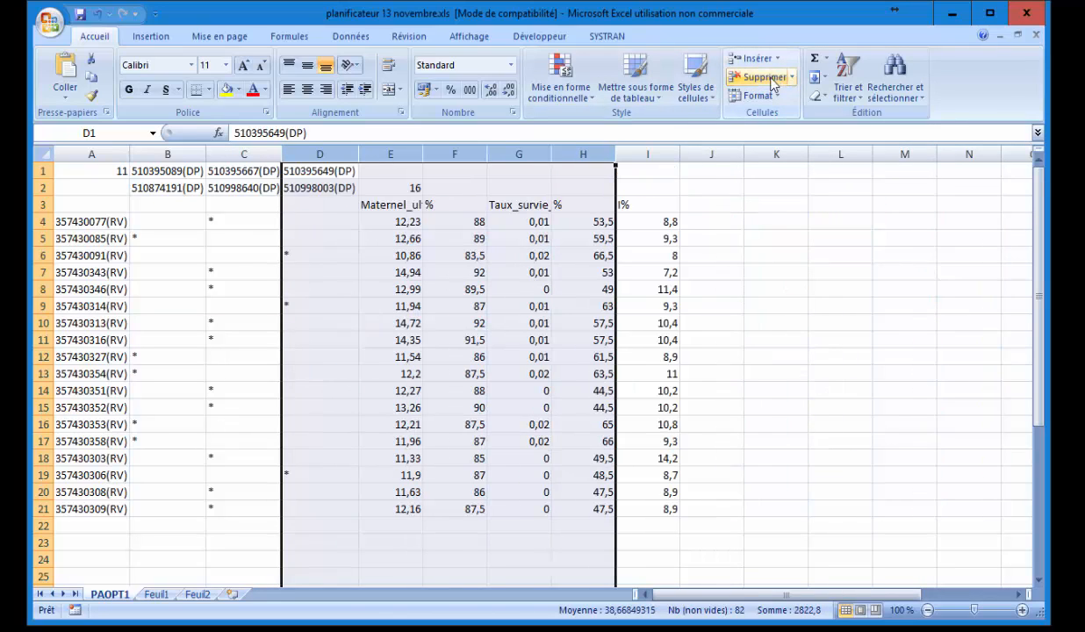
# Delete the last performance columns E:I and the top row of plan numbers.
pyautogui.click(392, 154)
pyautogui.moveTo(393, 155); pyautogui.dragTo(659, 155)
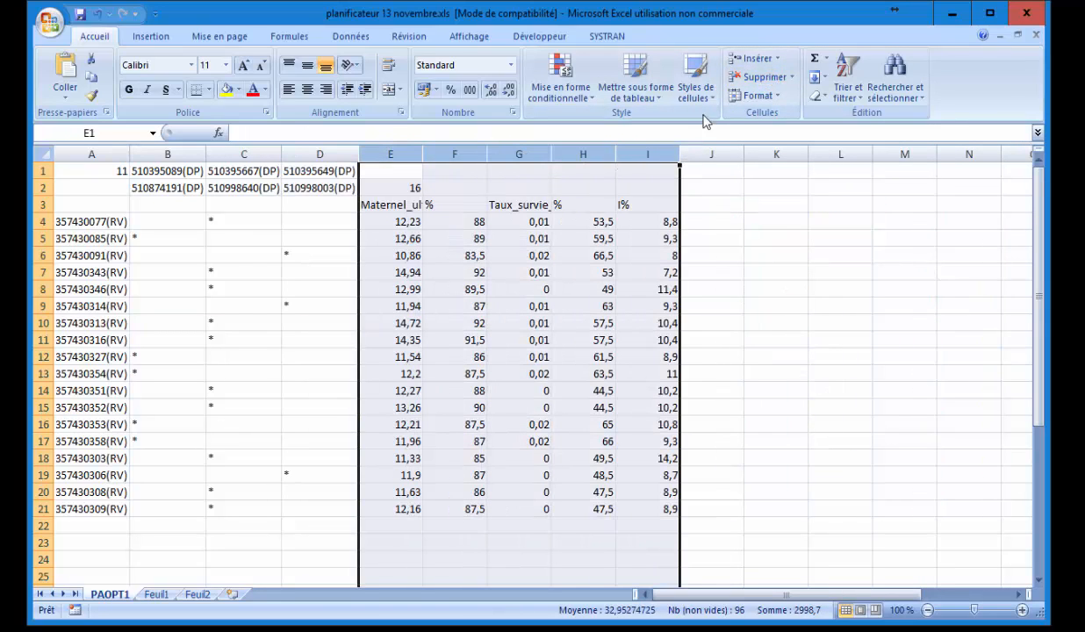
pyautogui.click(744, 84)
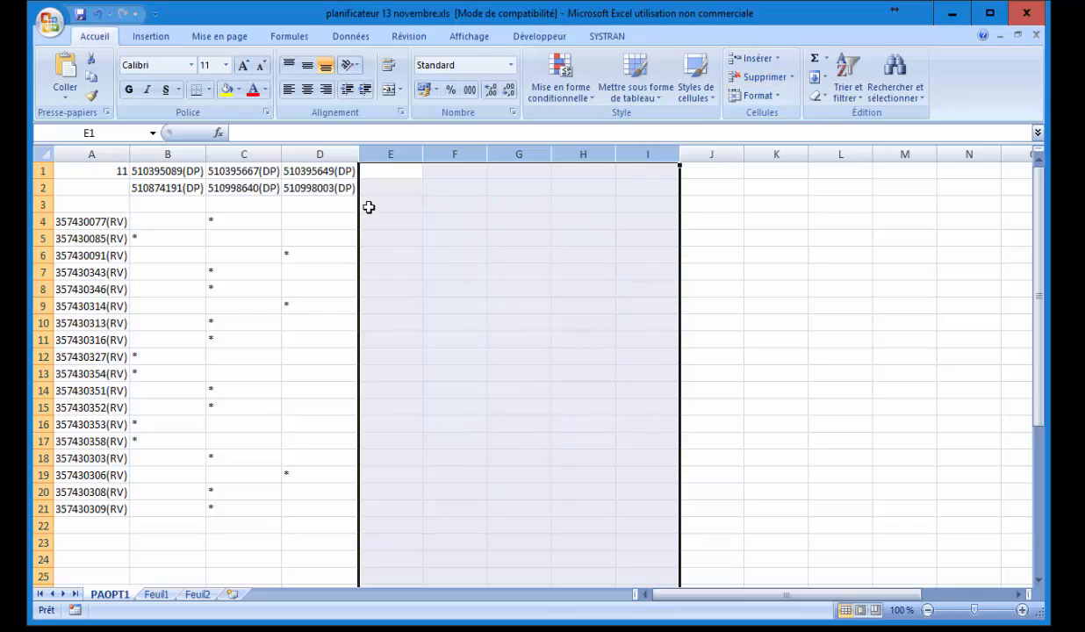
pyautogui.click(161, 227)
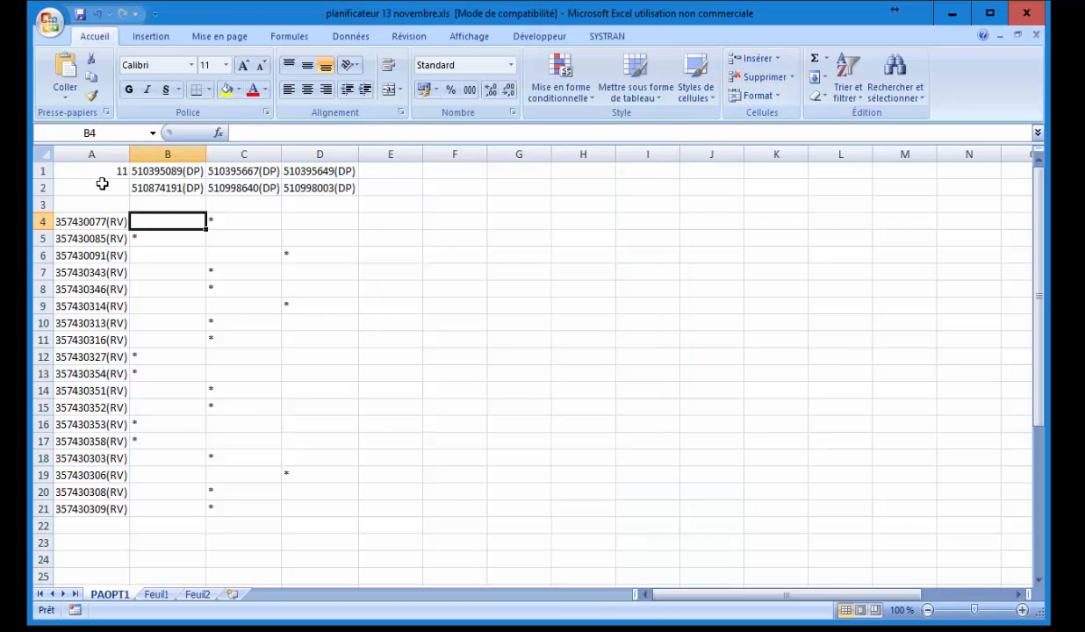
pyautogui.click(41, 171)
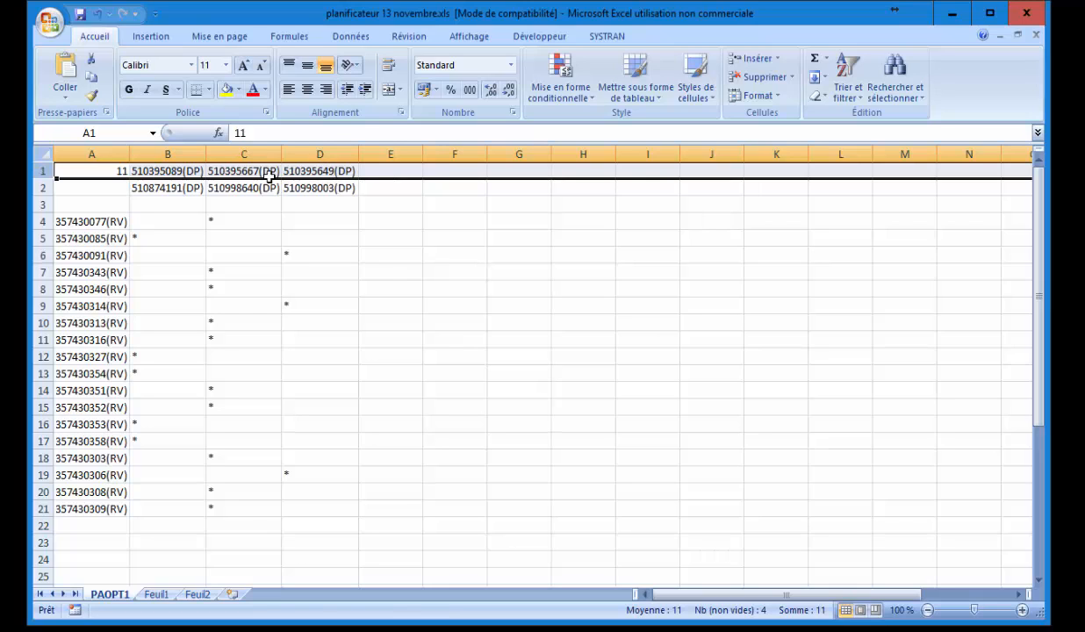
pyautogui.click(757, 76)
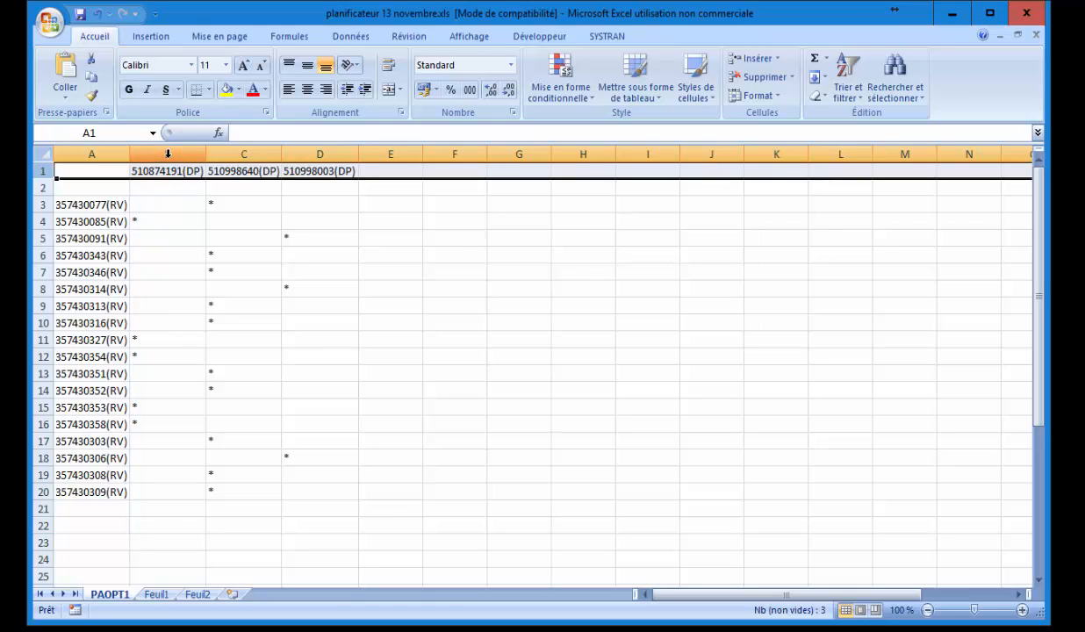
pyautogui.click(894, 79)
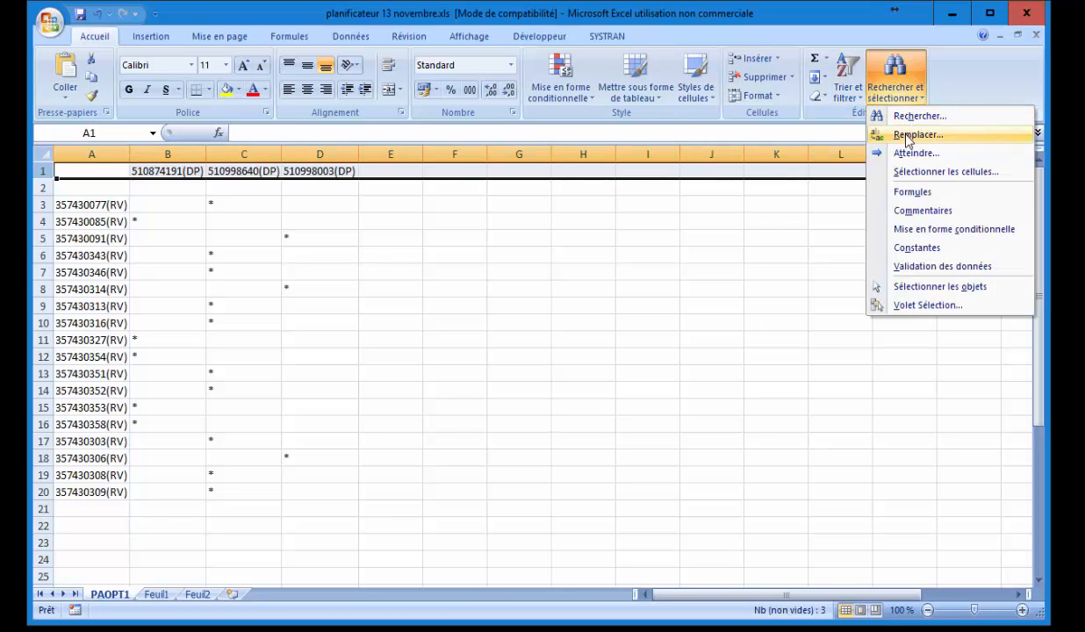
pyautogui.click(907, 137)
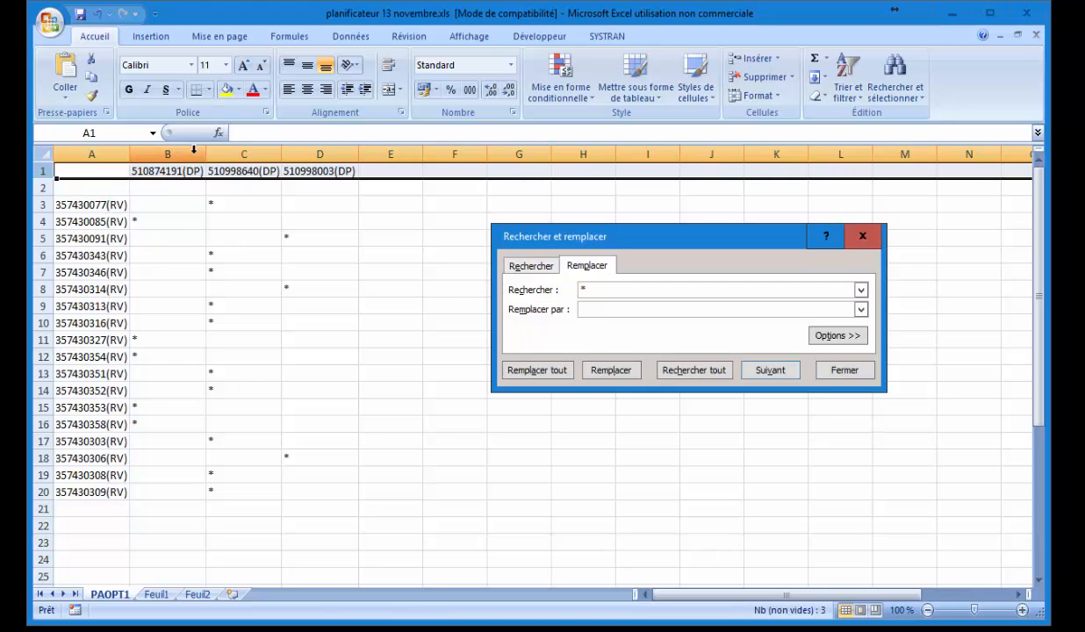
pyautogui.click(174, 172)
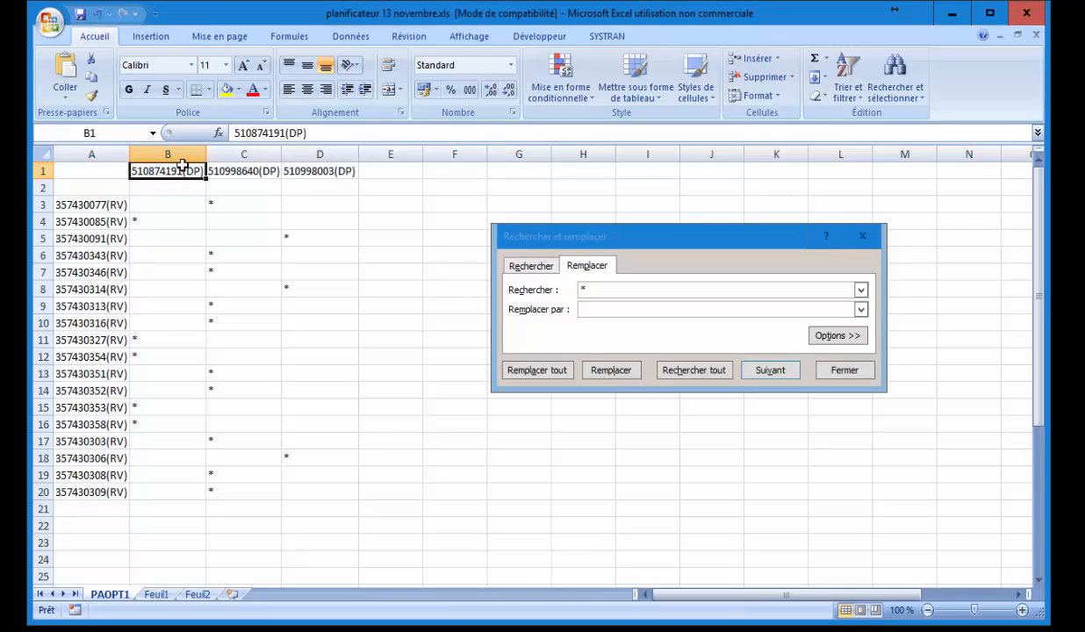
pyautogui.moveTo(281, 132); pyautogui.dragTo(230, 133)
pyautogui.hotkey('ctrl', 'c')
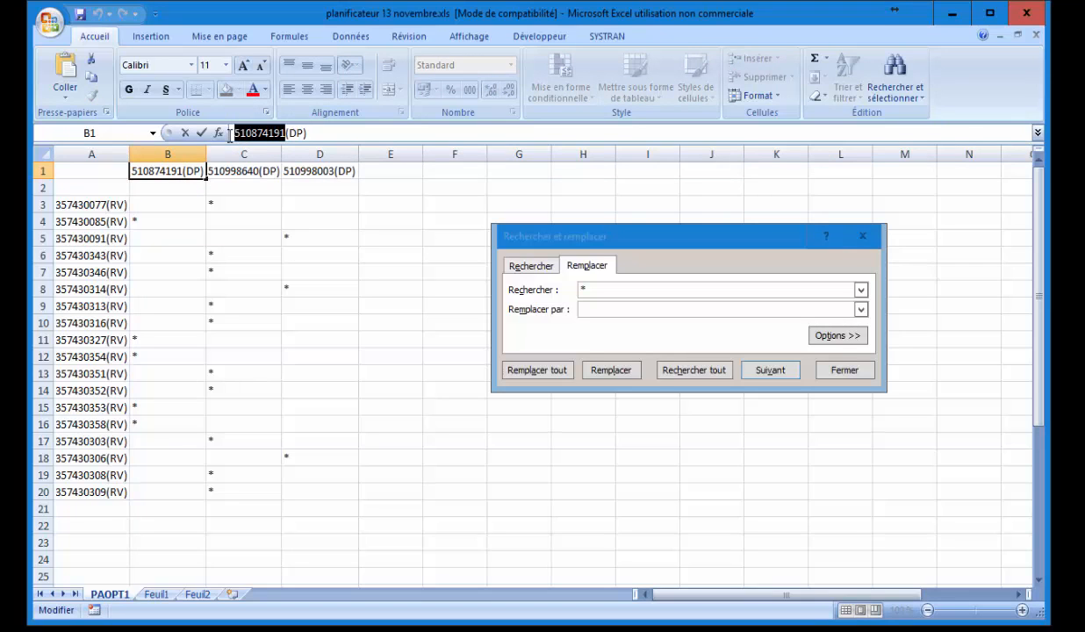
pyautogui.click(603, 311)
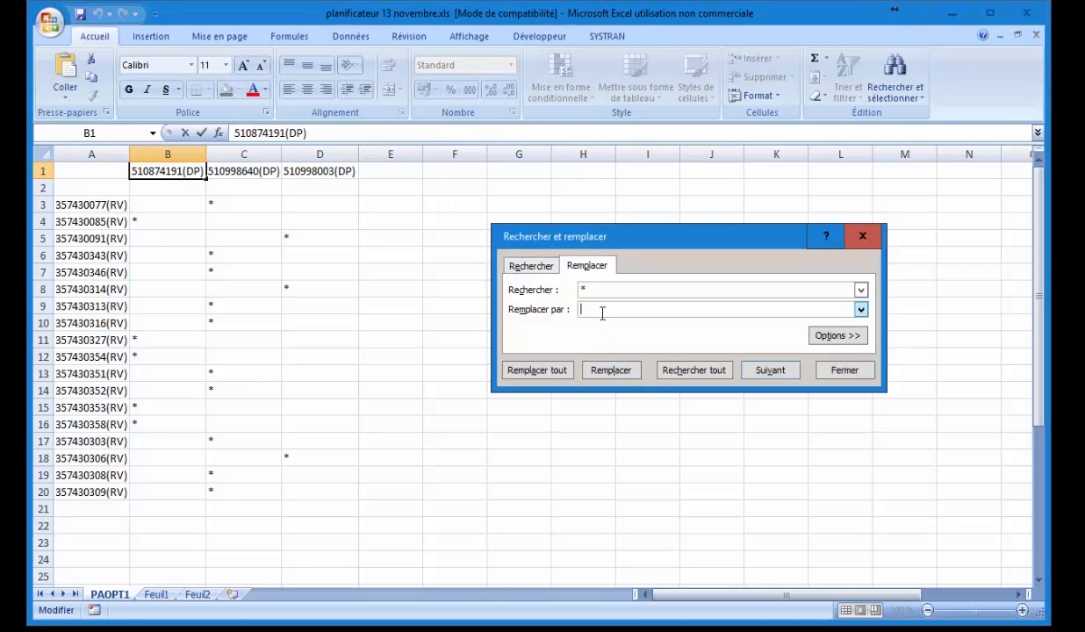
pyautogui.hotkey('ctrl', 'v')
pyautogui.click(165, 151)
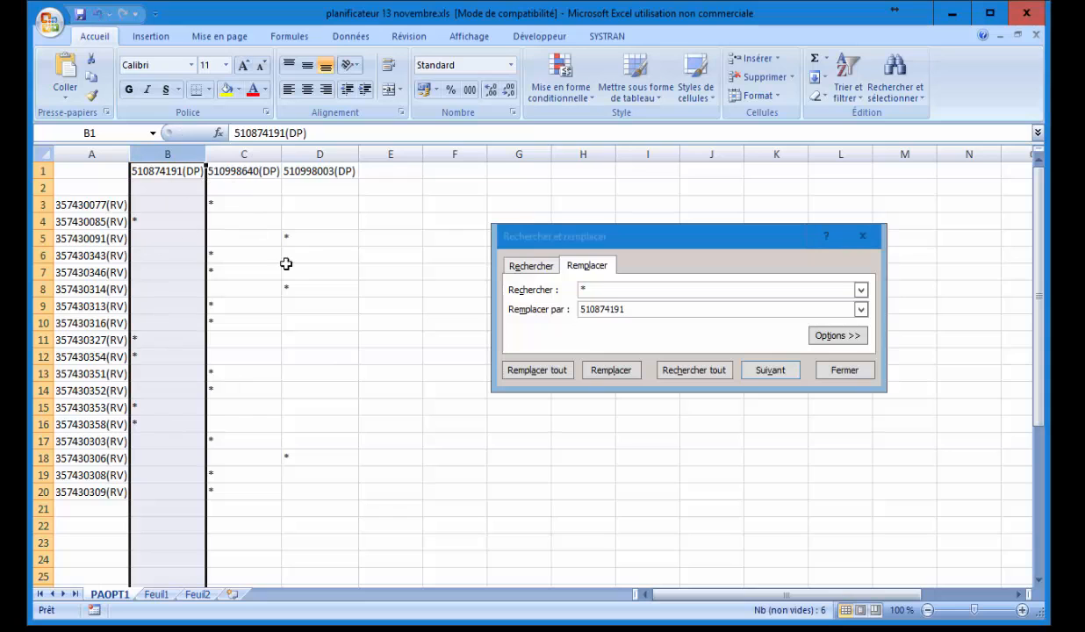
pyautogui.click(537, 370)
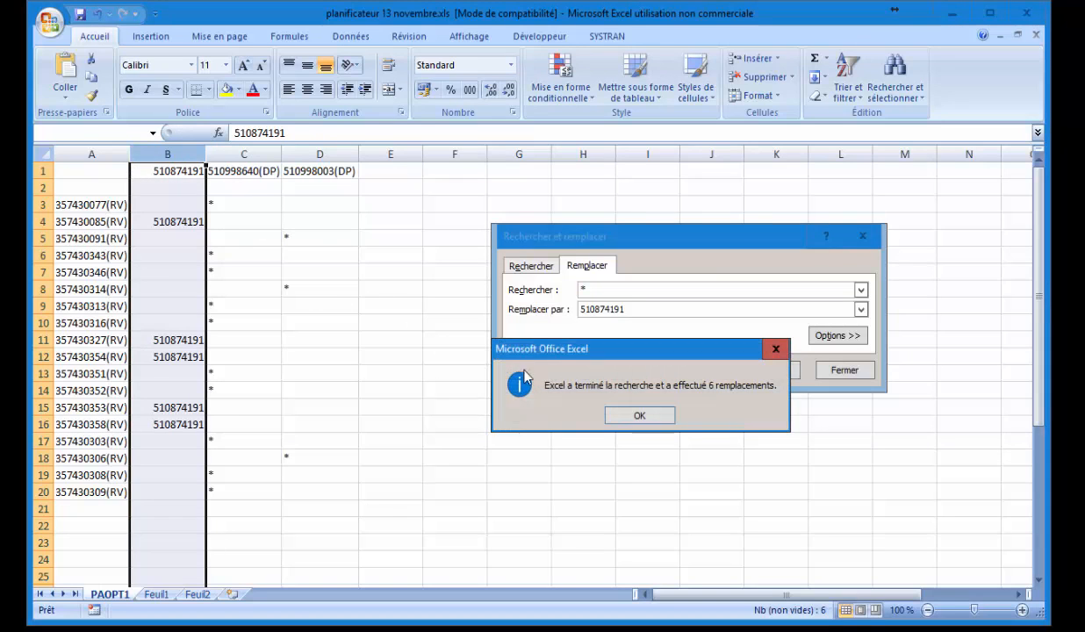
pyautogui.click(640, 416)
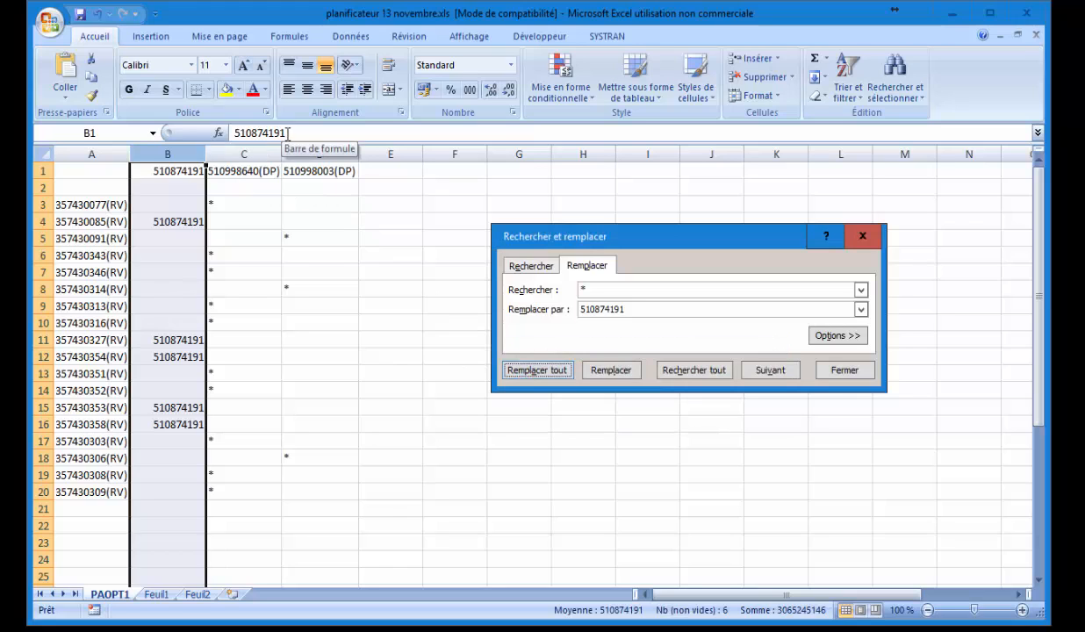
pyautogui.click(233, 171)
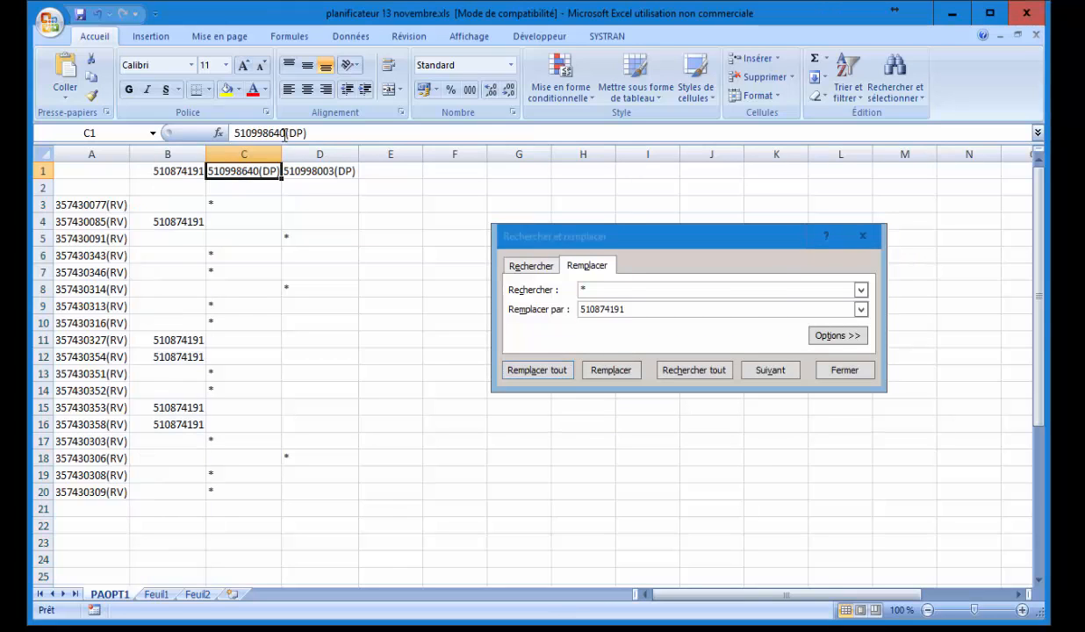
pyautogui.moveTo(285, 134); pyautogui.dragTo(204, 133)
pyautogui.hotkey('ctrl', 'c')
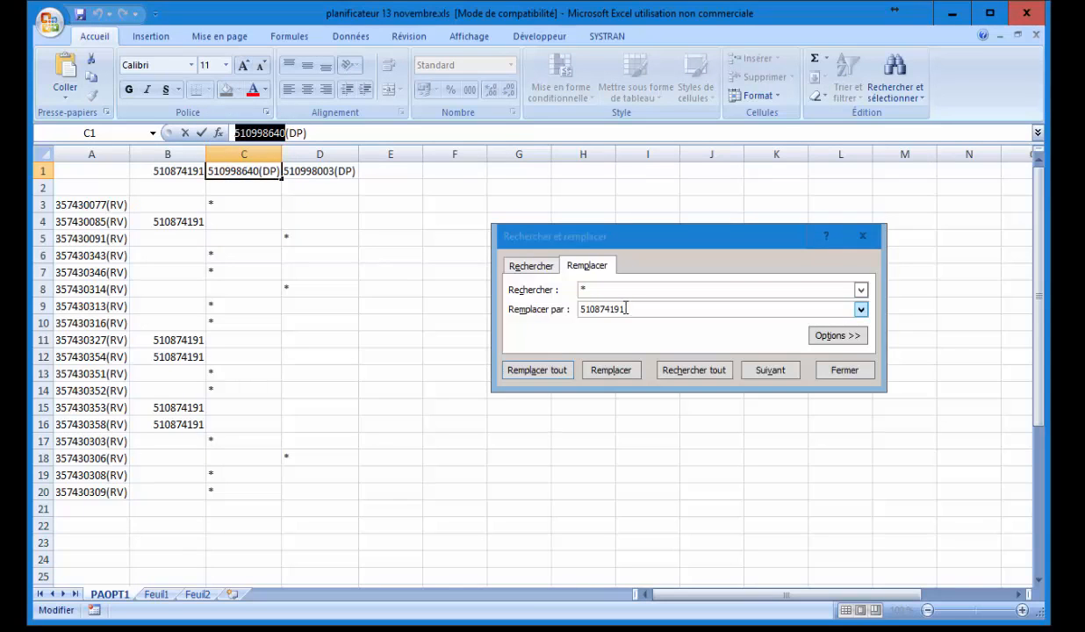
pyautogui.click(545, 299)
pyautogui.hotkey('ctrl', 'v')
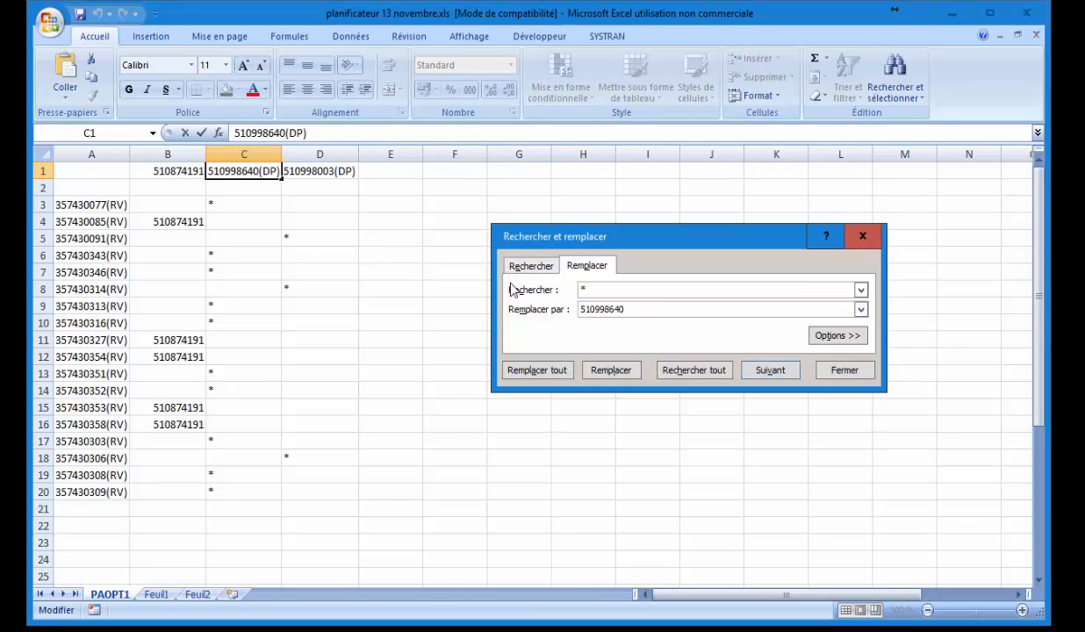
pyautogui.click(242, 154)
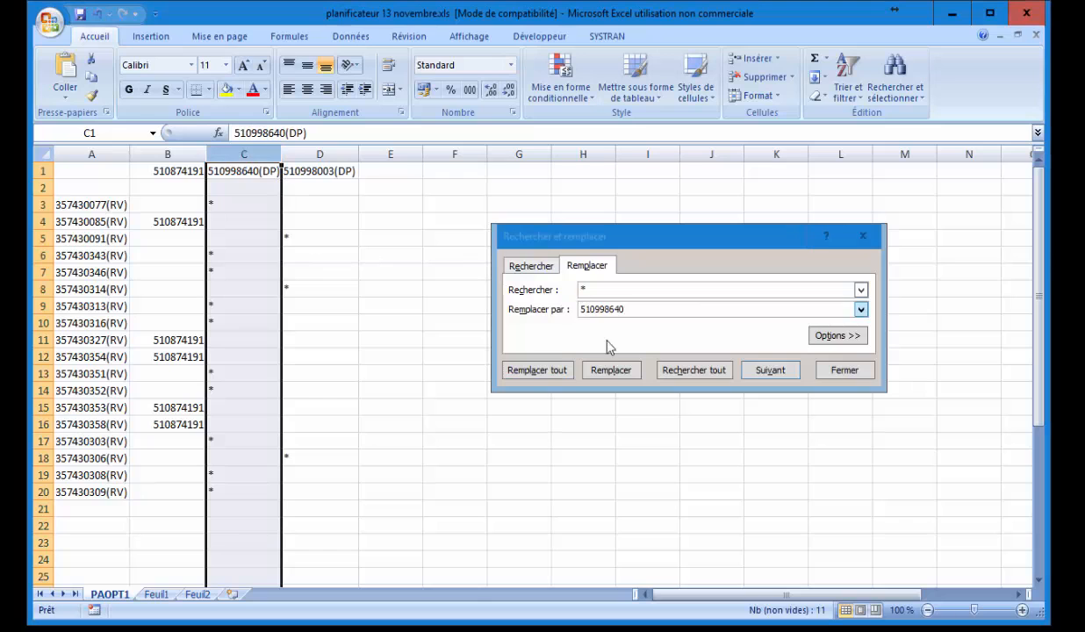
pyautogui.click(537, 370)
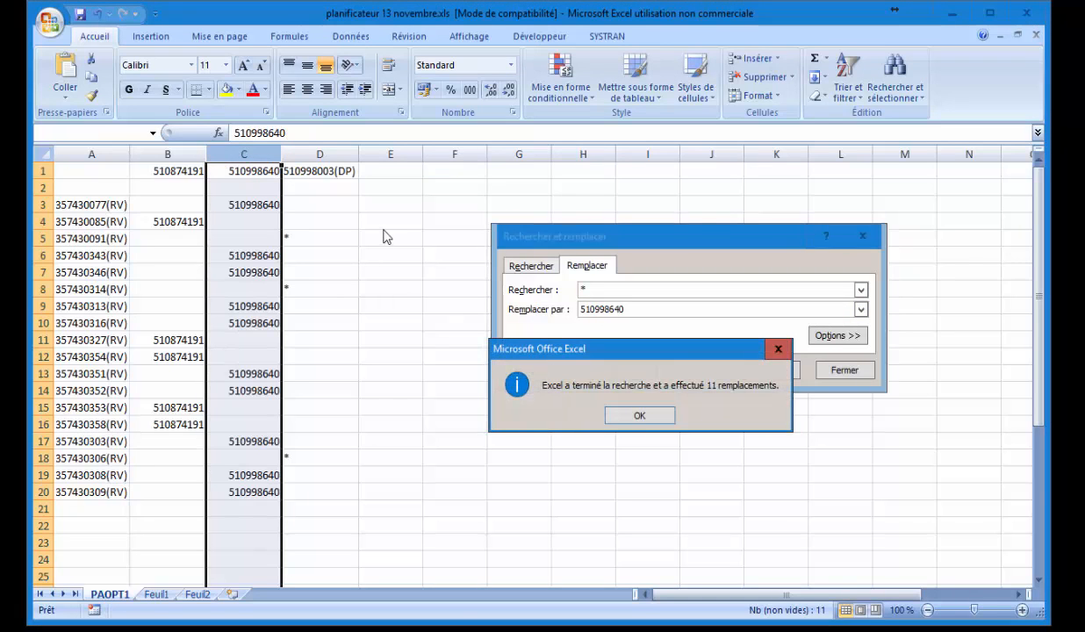
pyautogui.click(638, 415)
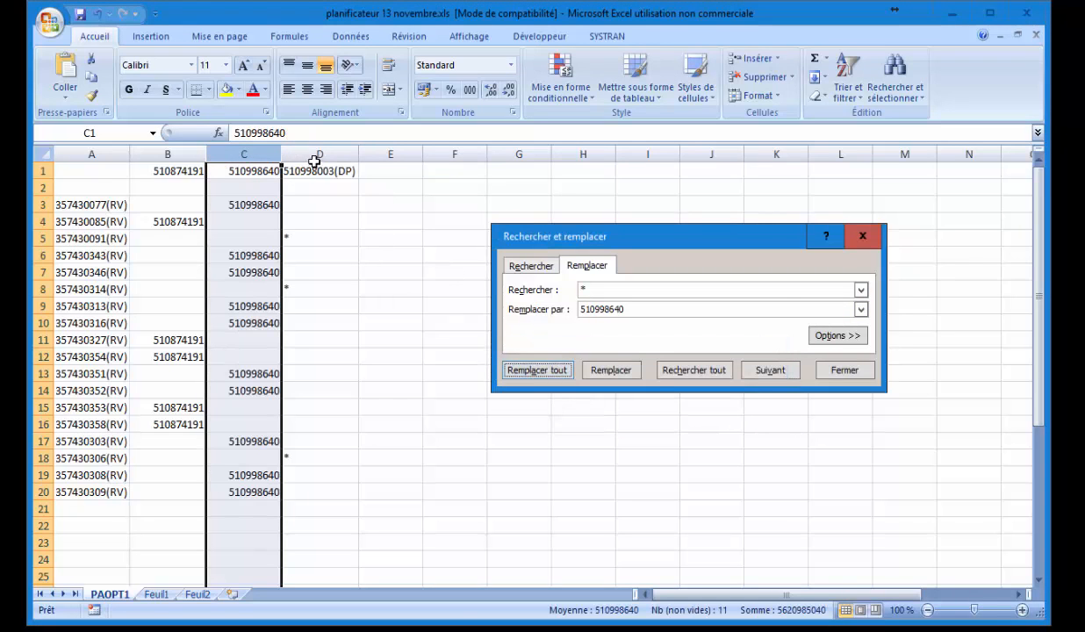
pyautogui.click(314, 154)
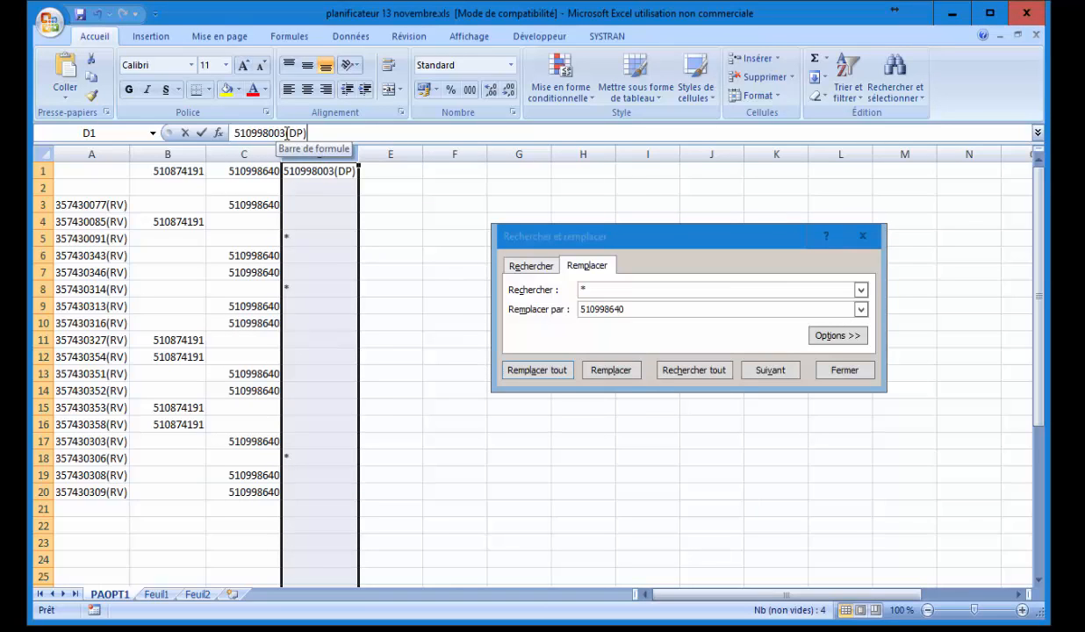
pyautogui.moveTo(287, 133); pyautogui.dragTo(186, 124)
pyautogui.hotkey('ctrl', 'c')
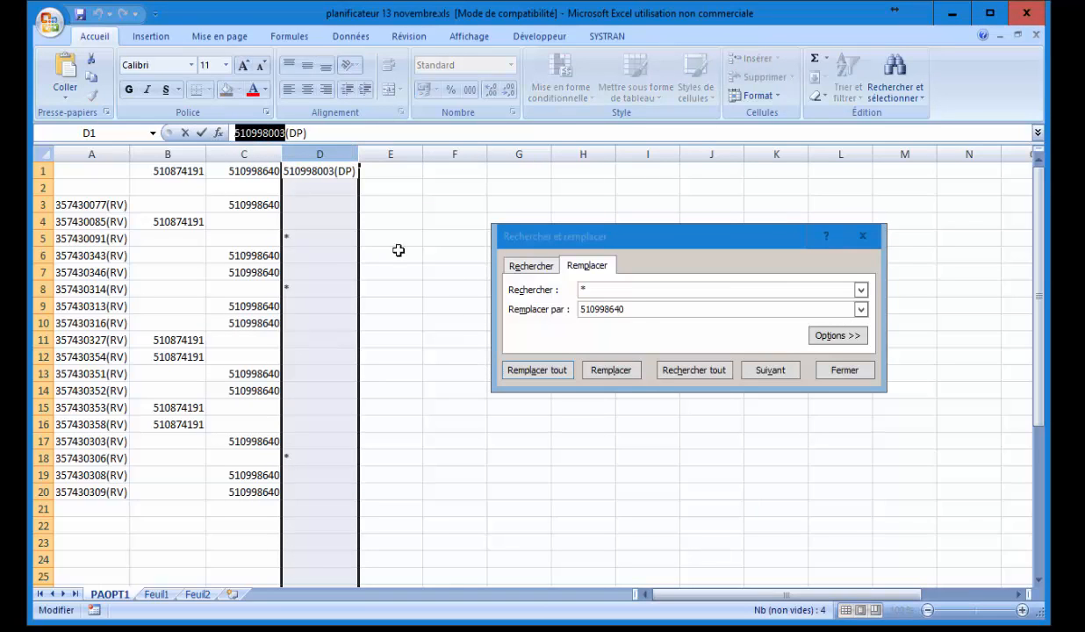
pyautogui.click(556, 306)
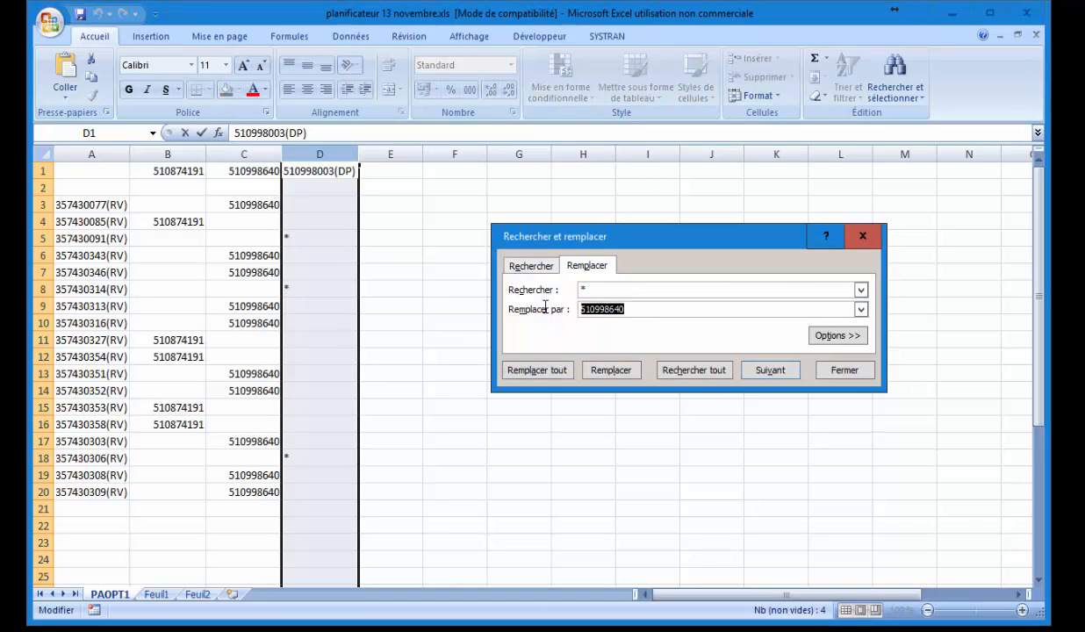
pyautogui.hotkey('ctrl', 'v')
pyautogui.click(536, 369)
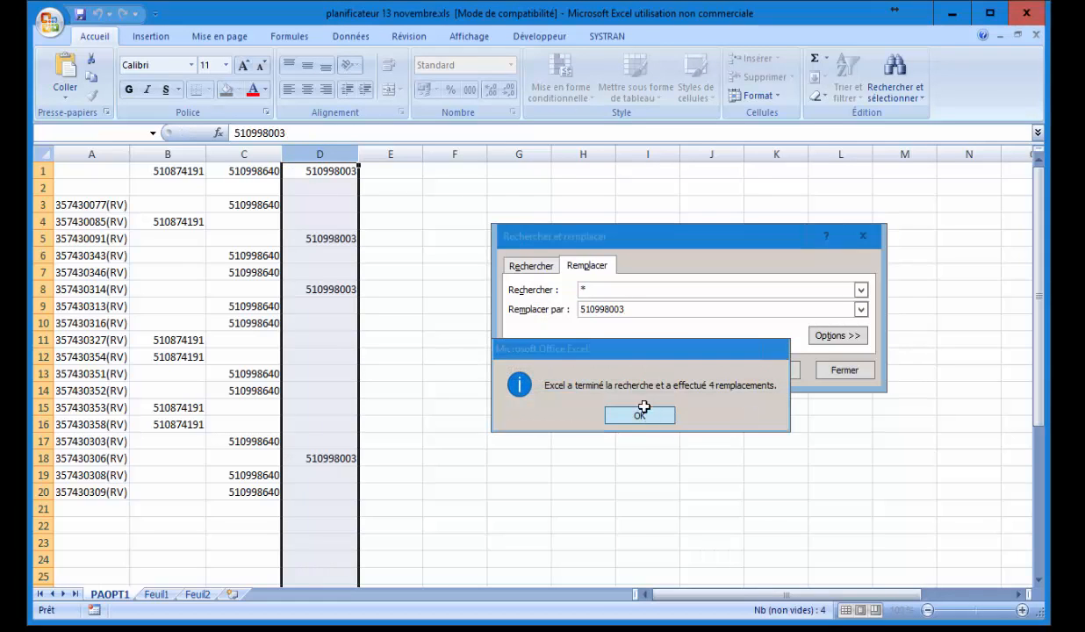
pyautogui.click(639, 415)
pyautogui.click(863, 238)
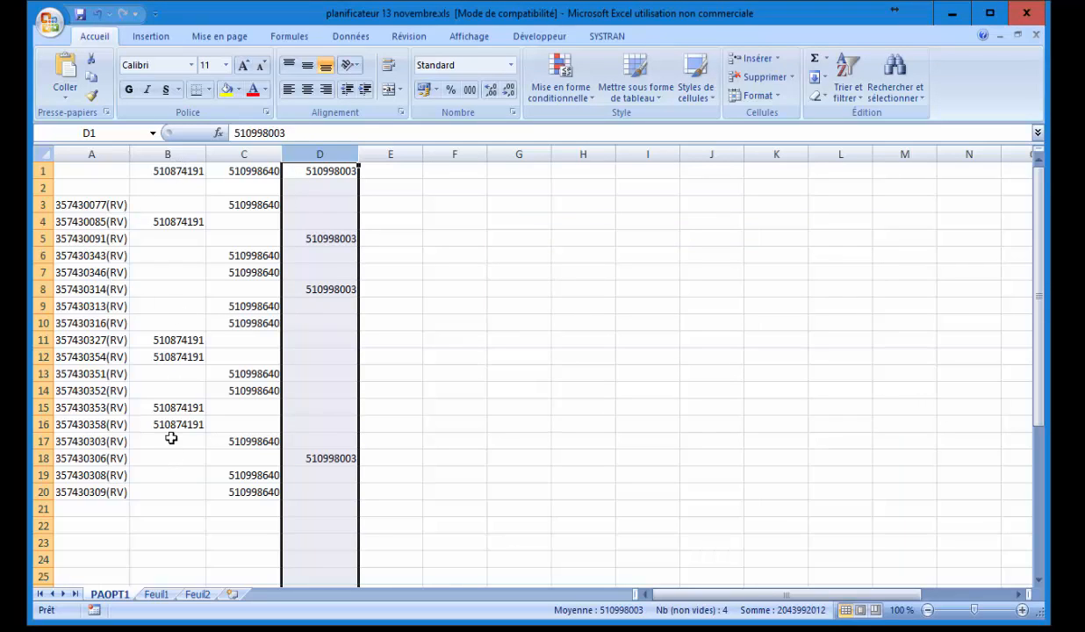
# Move the ram numbers from C3 and C6:C7 into B3 and B6:B7.
pyautogui.click(241, 206)
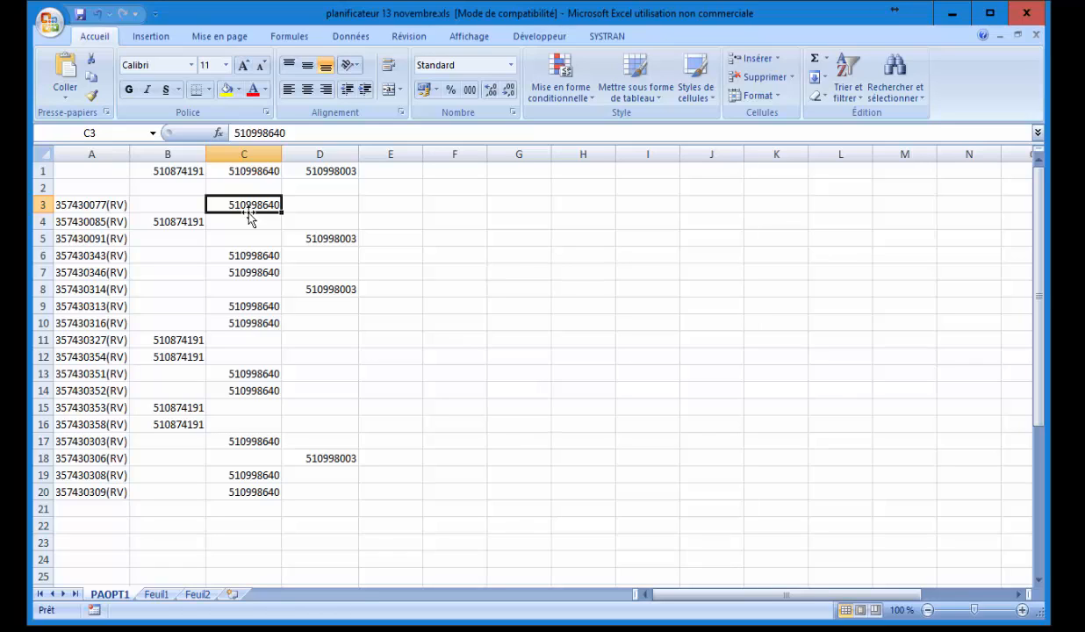
pyautogui.hotkey('ctrl', 'c')
pyautogui.click(164, 203)
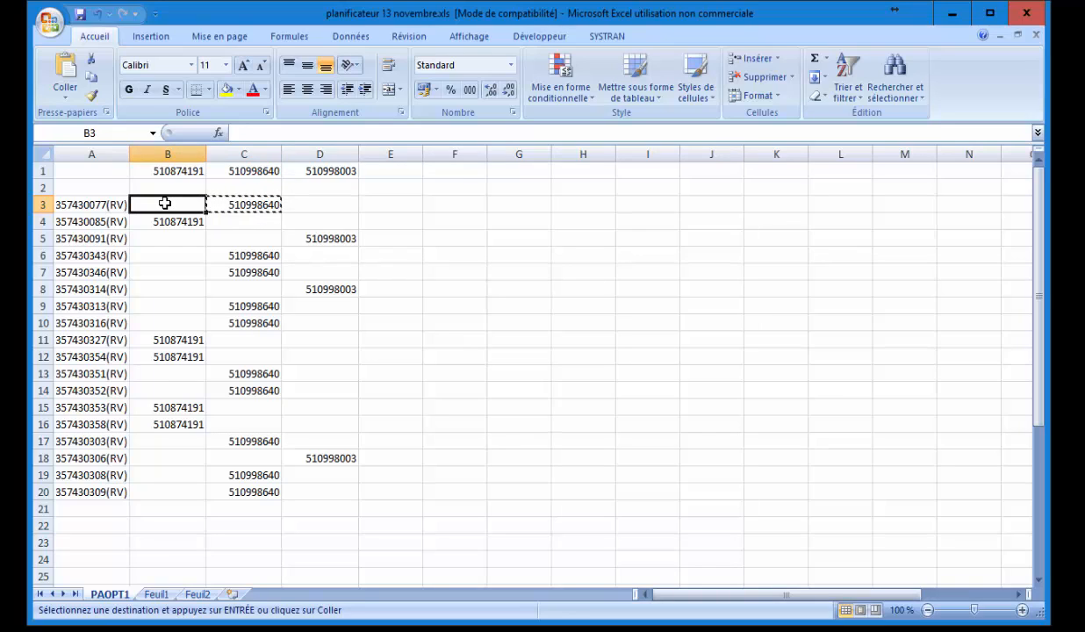
pyautogui.hotkey('ctrl', 'v')
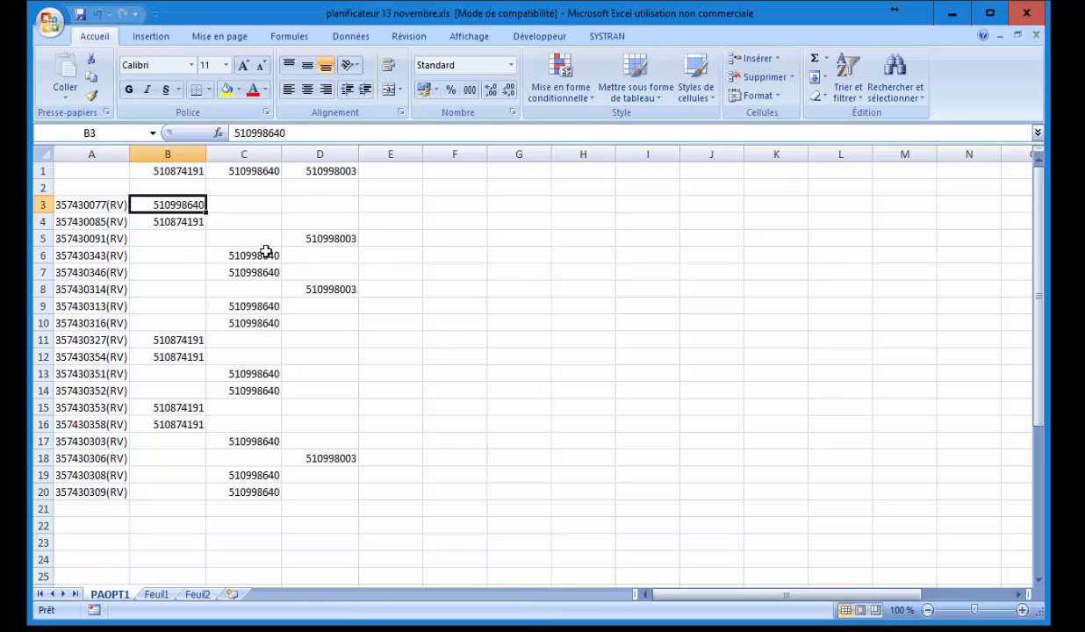
pyautogui.moveTo(262, 255); pyautogui.dragTo(260, 270)
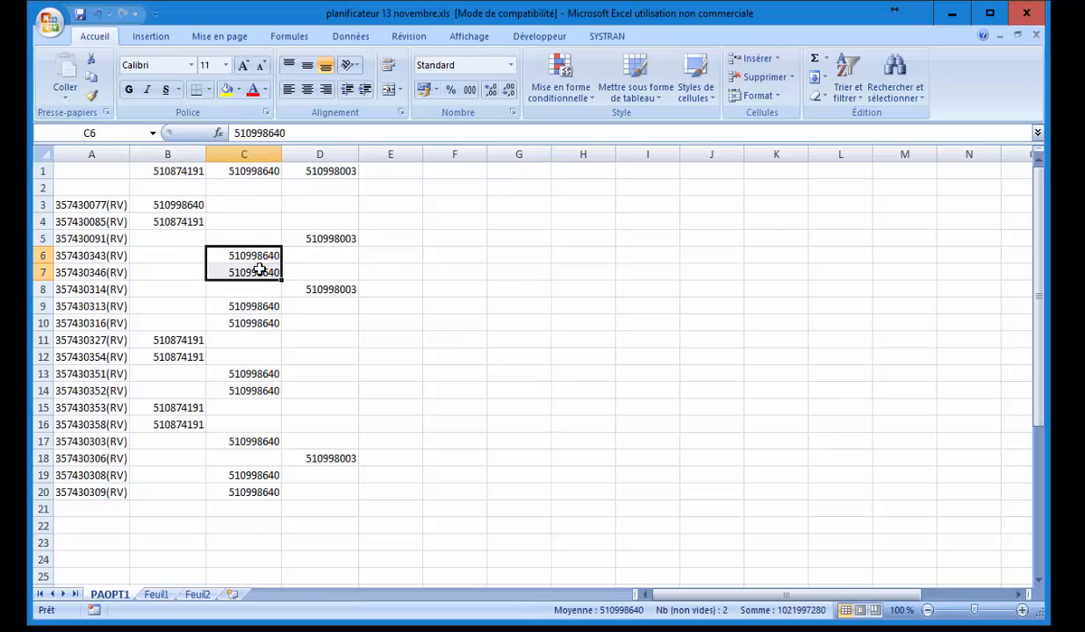
pyautogui.hotkey('ctrl', 'c')
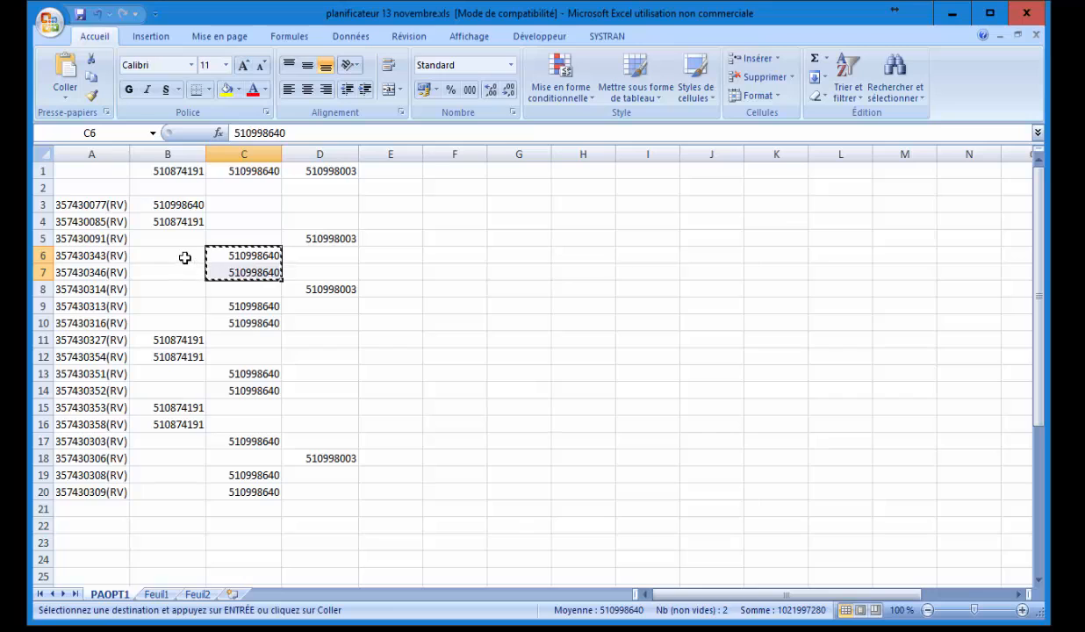
pyautogui.moveTo(182, 257); pyautogui.dragTo(183, 277)
pyautogui.hotkey('ctrl', 'v')
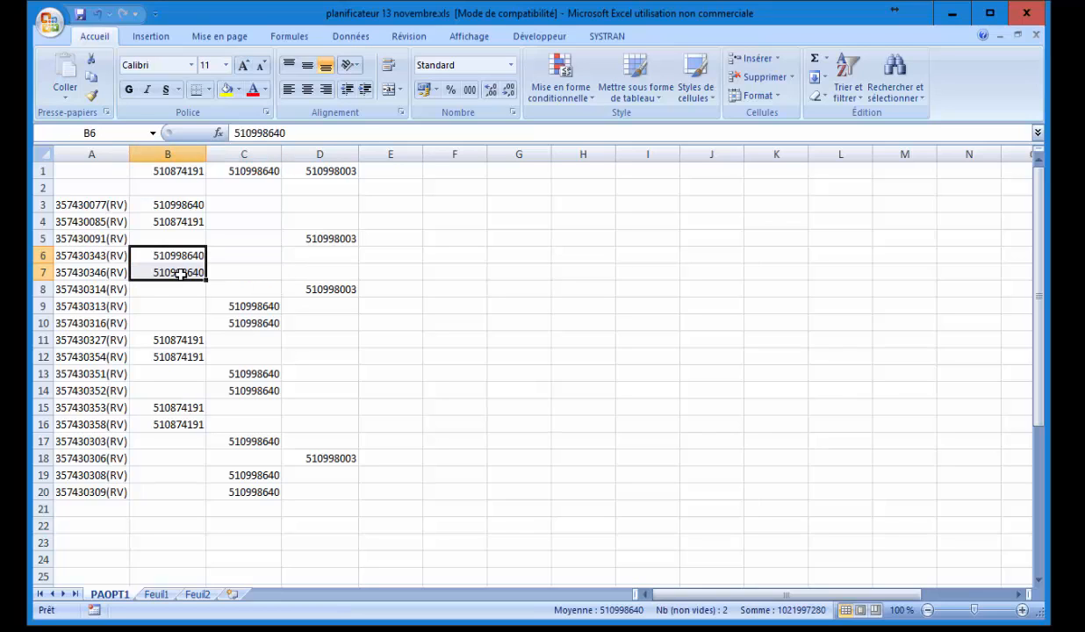
# Move the ram numbers from C9:C10 and C13:C14 into B9:B10 and B13:B14.
pyautogui.moveTo(246, 307); pyautogui.dragTo(249, 324)
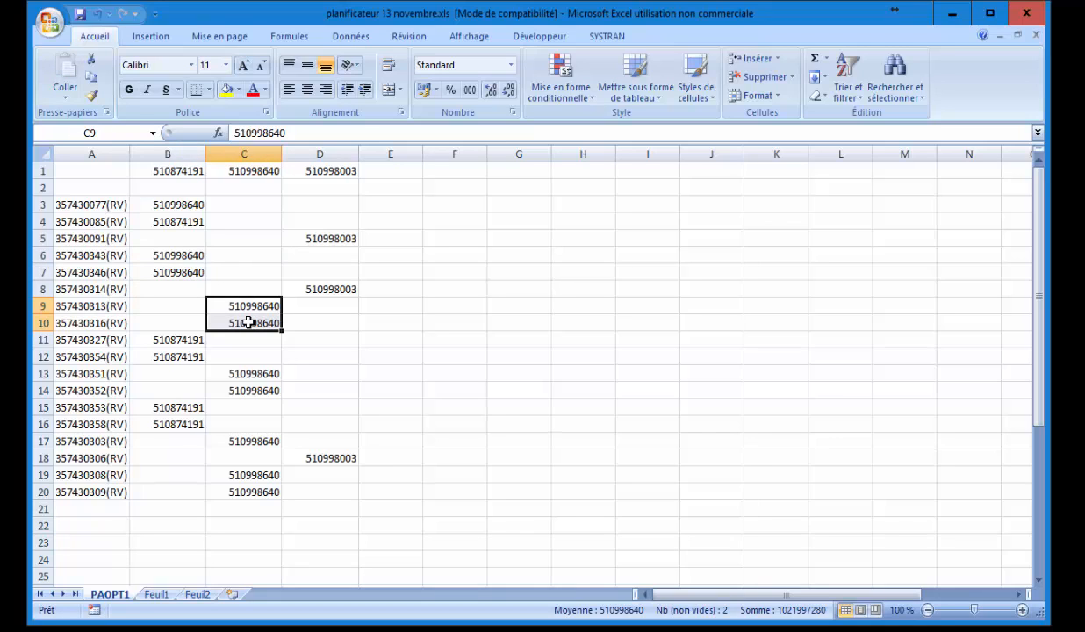
pyautogui.hotkey('ctrl', 'c')
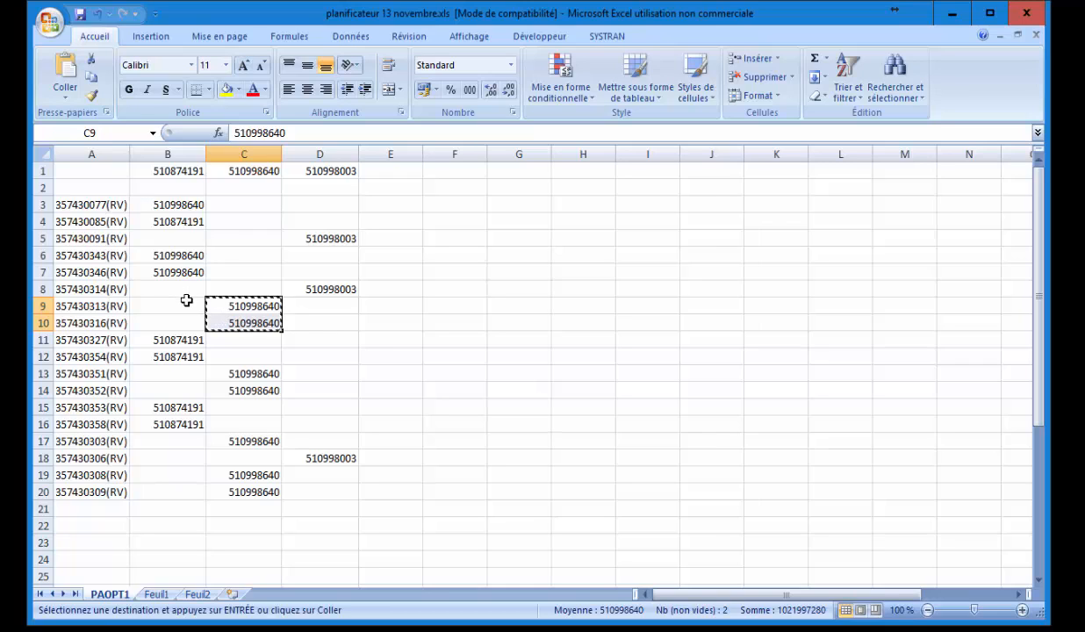
pyautogui.moveTo(181, 306); pyautogui.dragTo(186, 319)
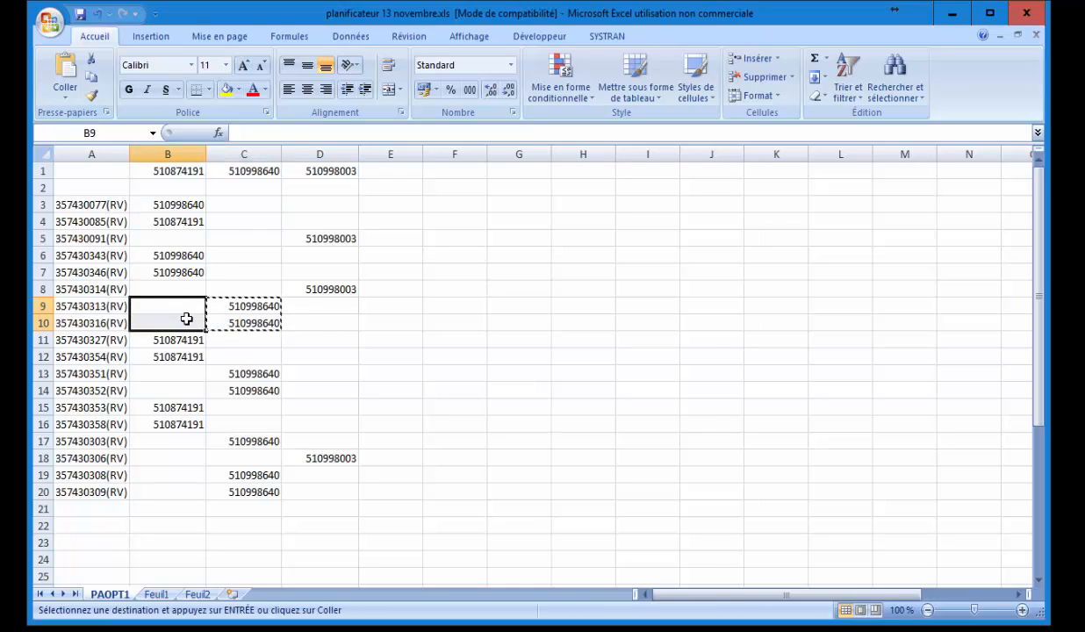
pyautogui.hotkey('ctrl', 'v')
pyautogui.moveTo(255, 373); pyautogui.dragTo(253, 383)
pyautogui.hotkey('ctrl', 'c')
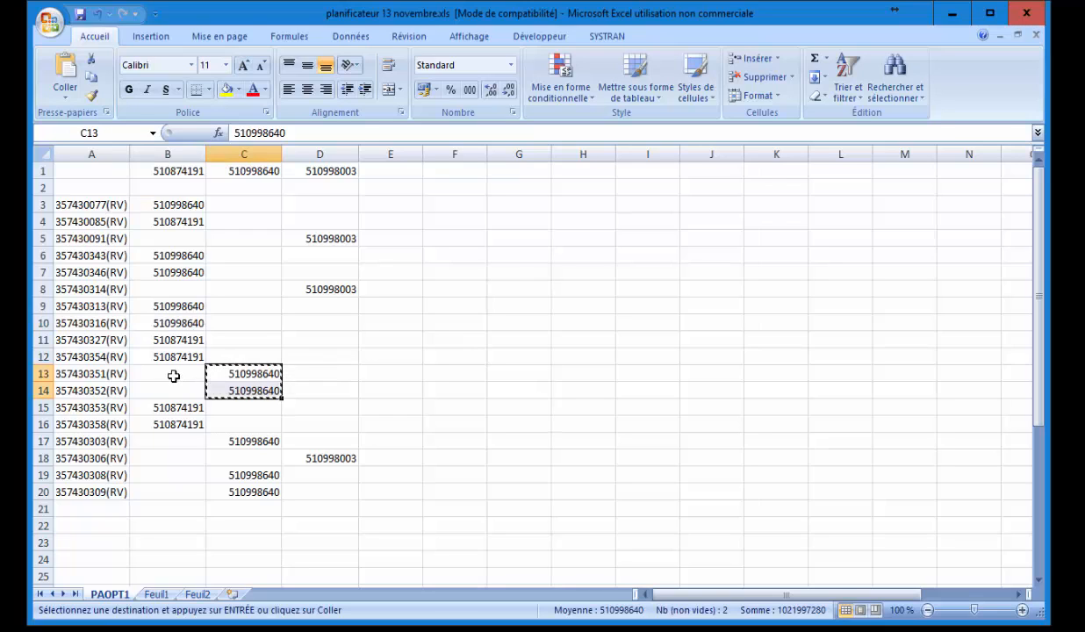
pyautogui.moveTo(175, 375); pyautogui.dragTo(176, 390)
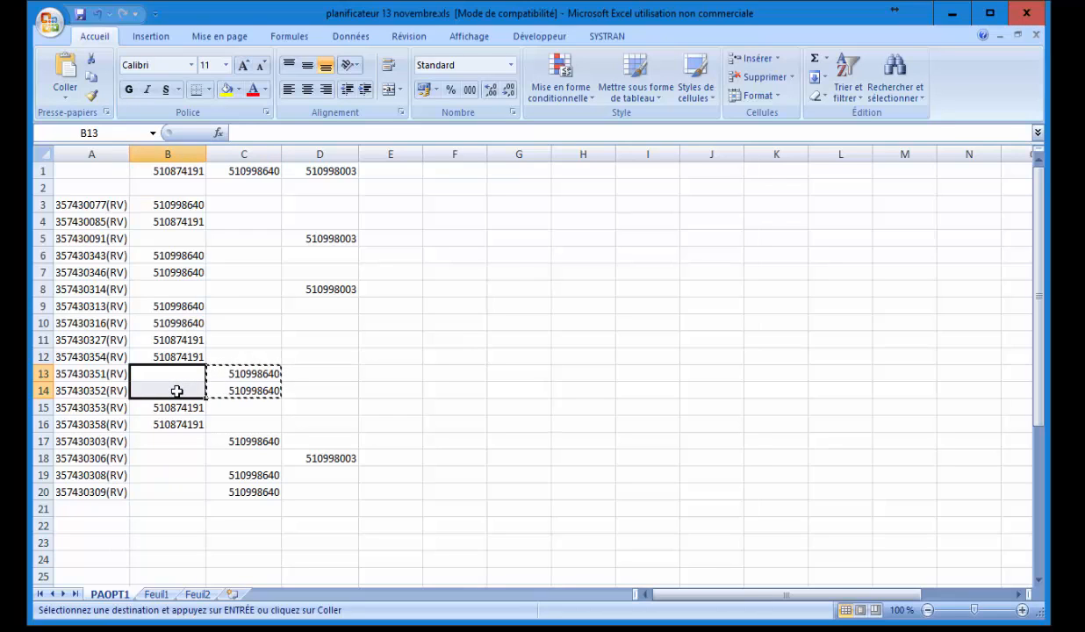
pyautogui.hotkey('ctrl', 'v')
pyautogui.click(238, 440)
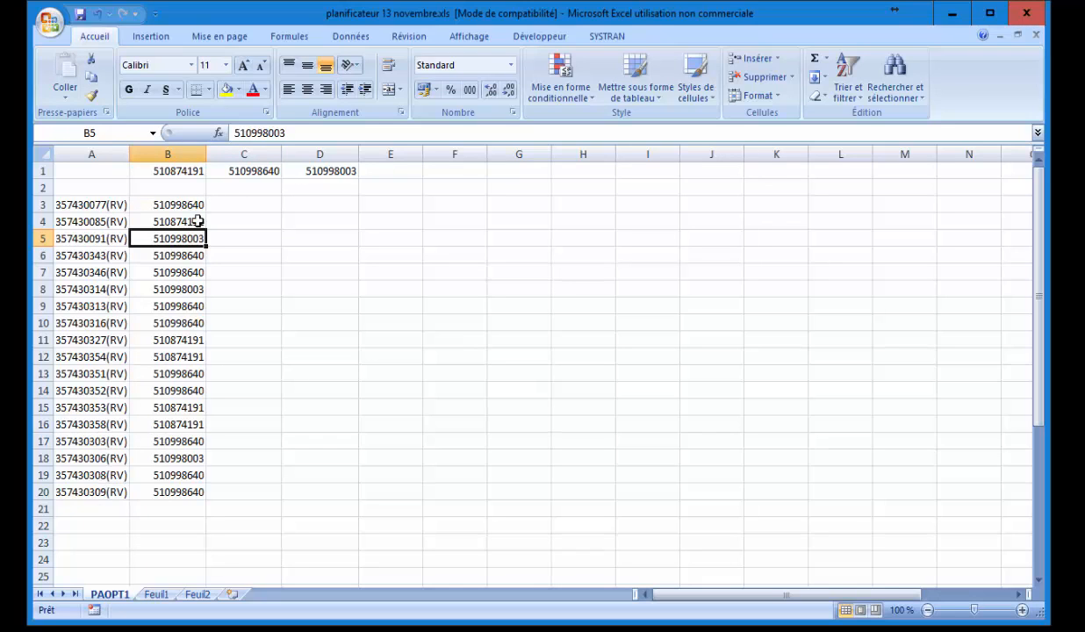
# Delete the top row of ram numbers and enter 05/02/2018 in cell C2.
pyautogui.click(53, 171)
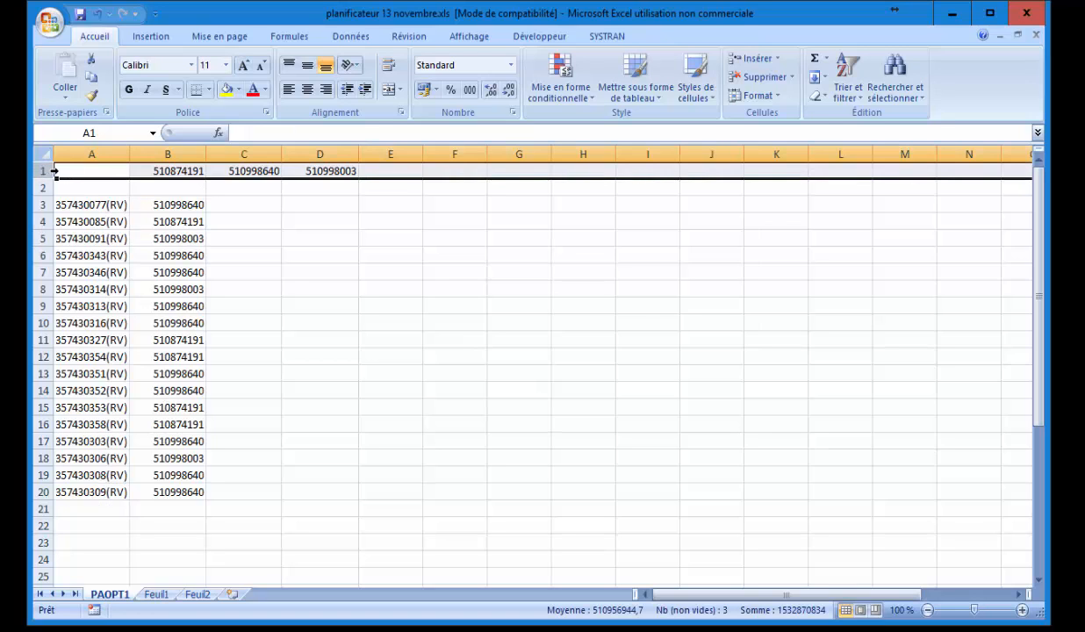
pyautogui.click(752, 79)
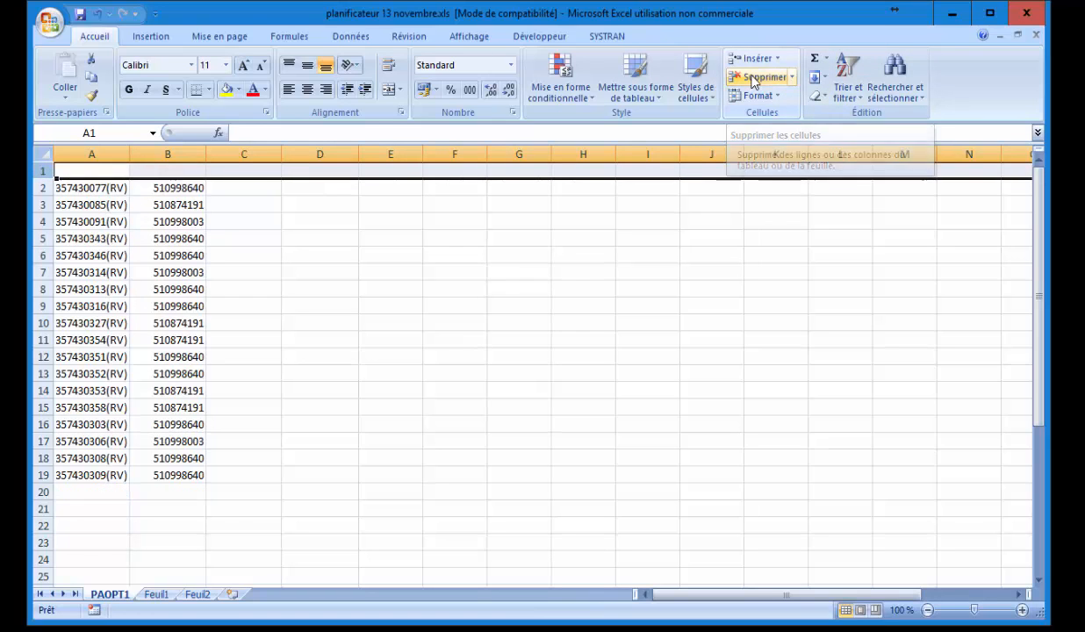
pyautogui.click(243, 190)
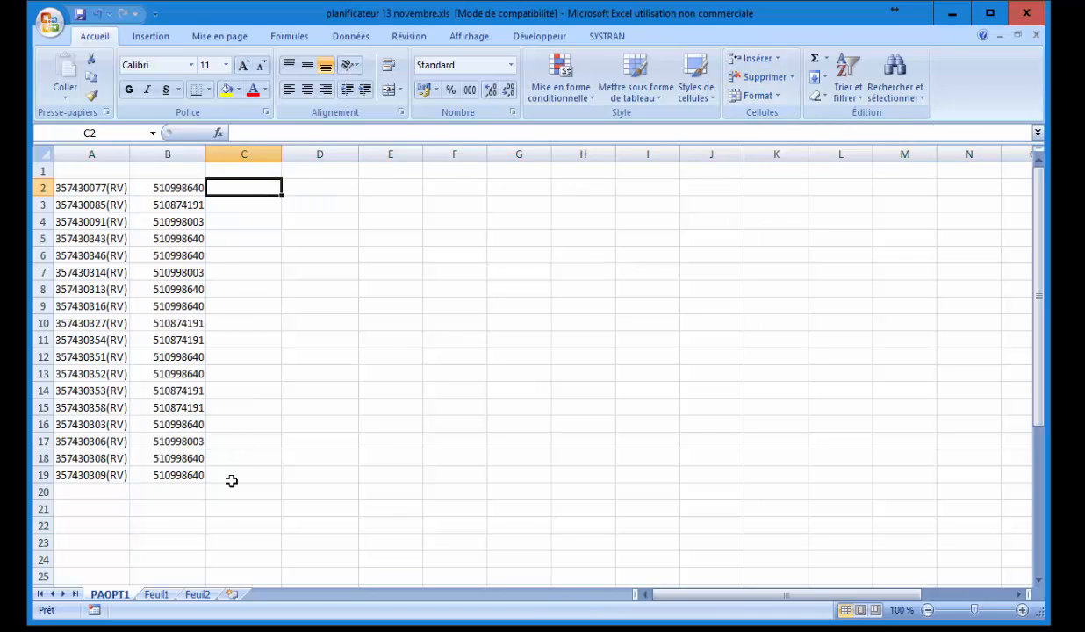
pyautogui.write('2018-02-05')
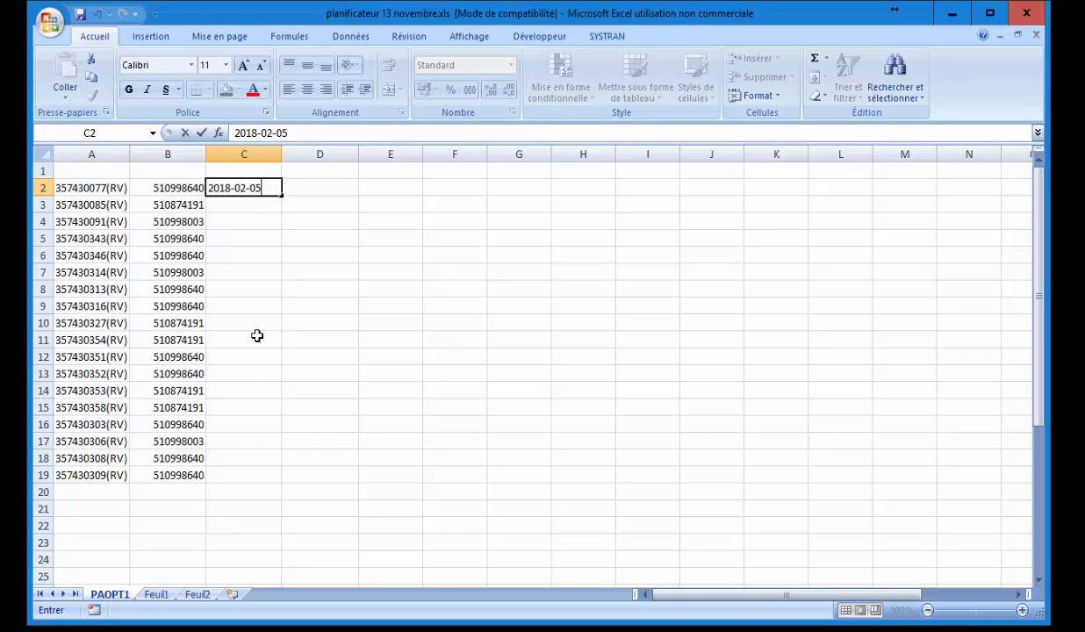
pyautogui.click(245, 208)
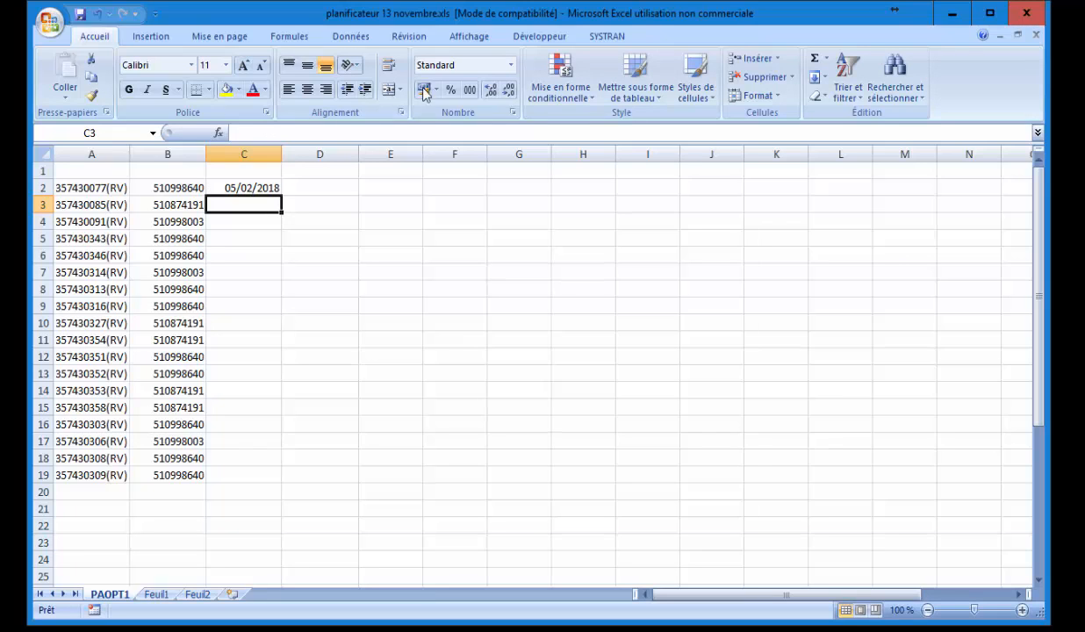
pyautogui.click(248, 151)
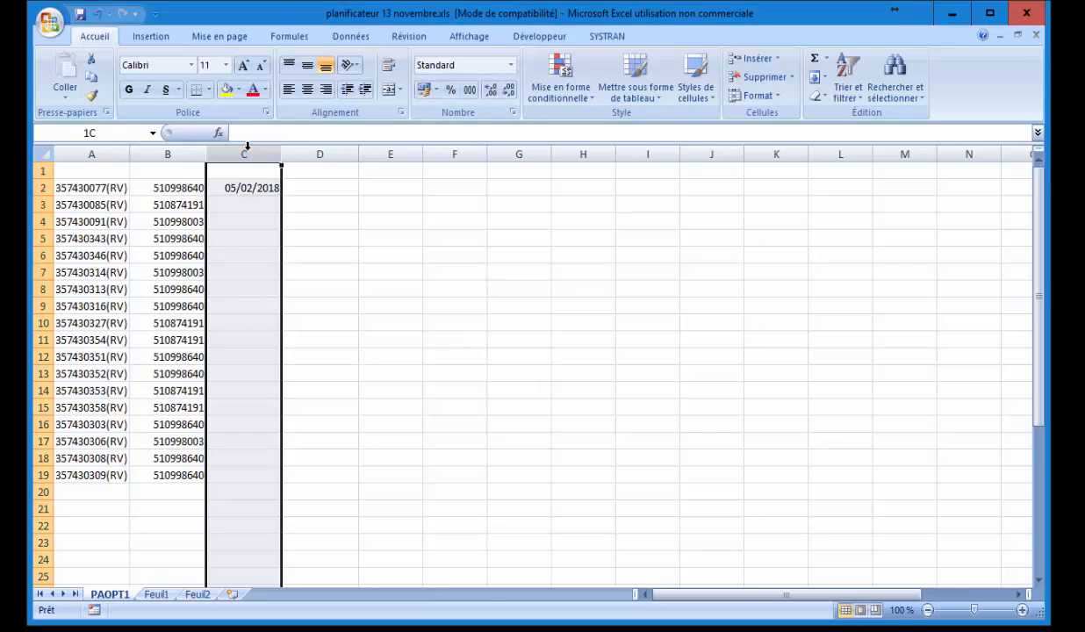
# Format column C as a Français (Canada) date so C2 shows 2018-02-05.
pyautogui.click(510, 66)
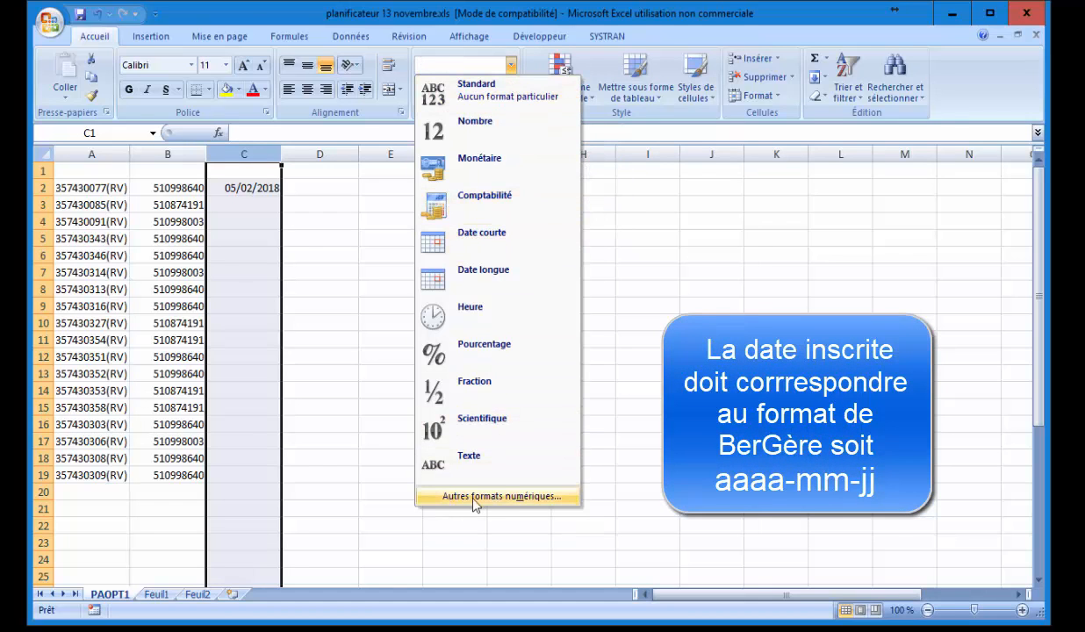
pyautogui.click(499, 495)
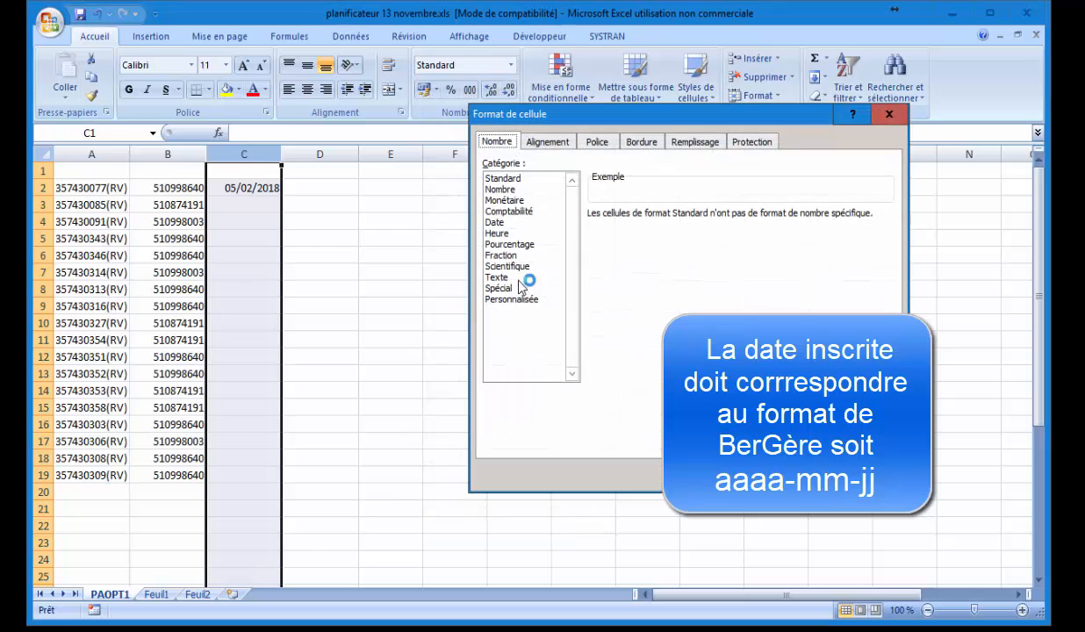
pyautogui.click(501, 224)
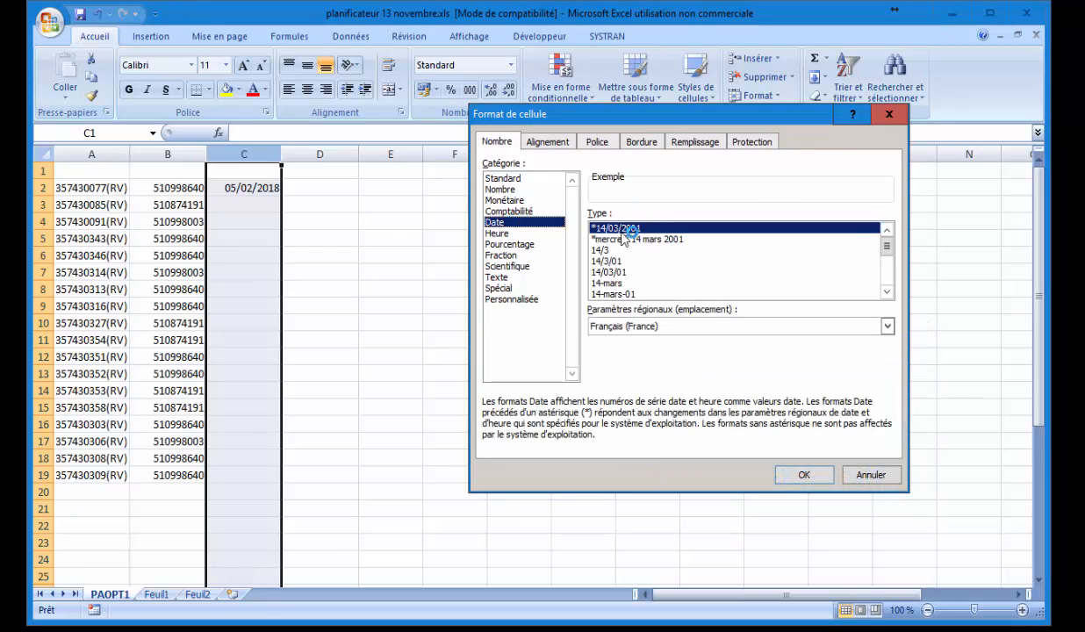
pyautogui.click(635, 329)
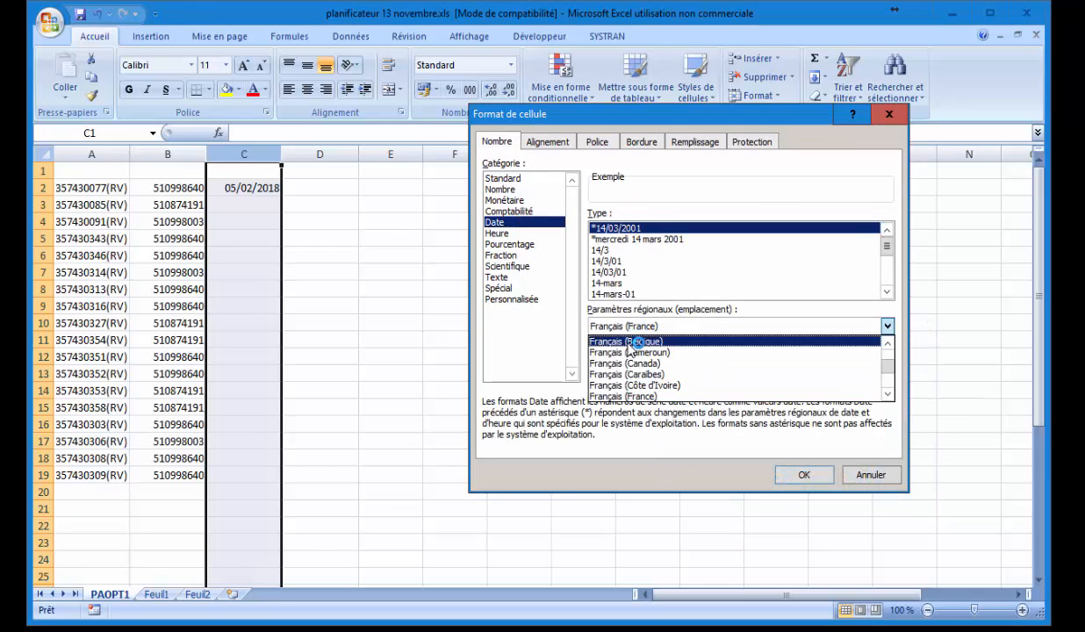
pyautogui.click(639, 363)
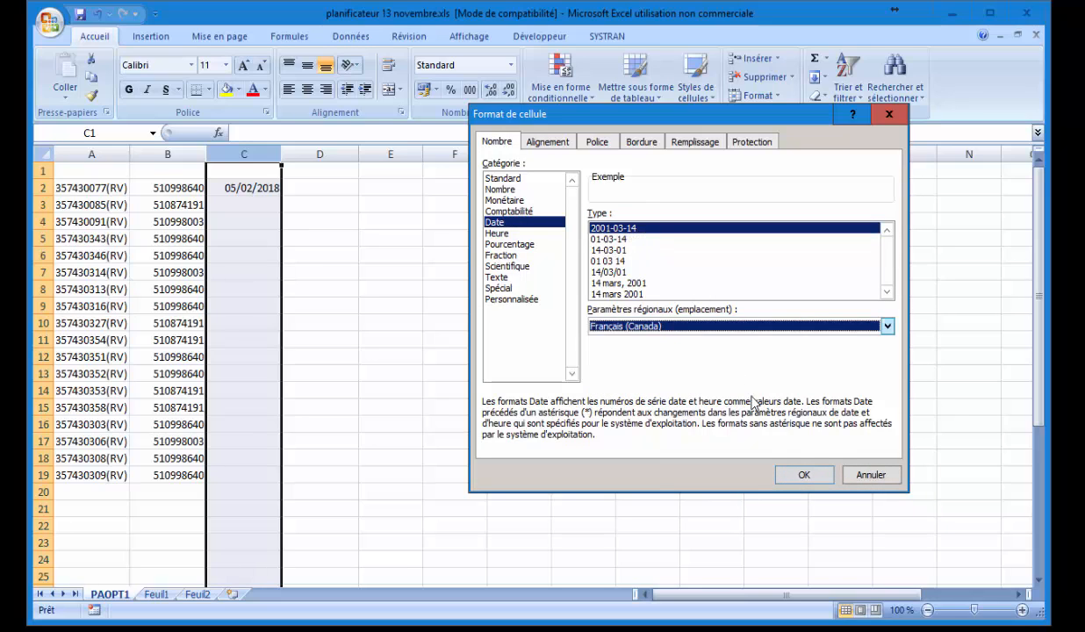
pyautogui.click(803, 475)
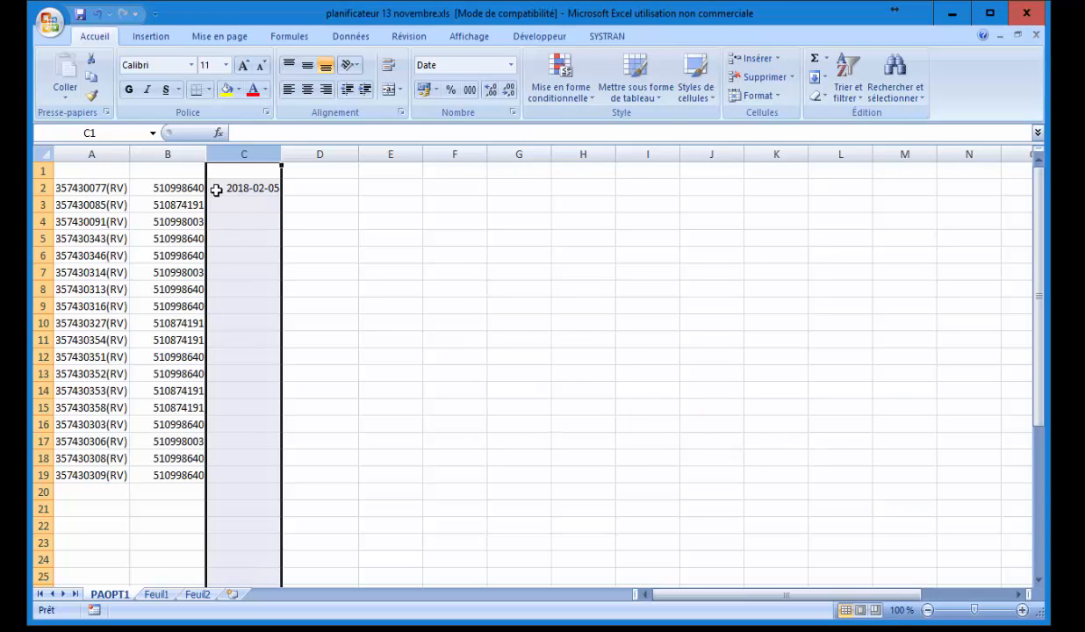
# Enter 2018-02-05 in C3 and fill the date down column C to row 19.
pyautogui.click(252, 187)
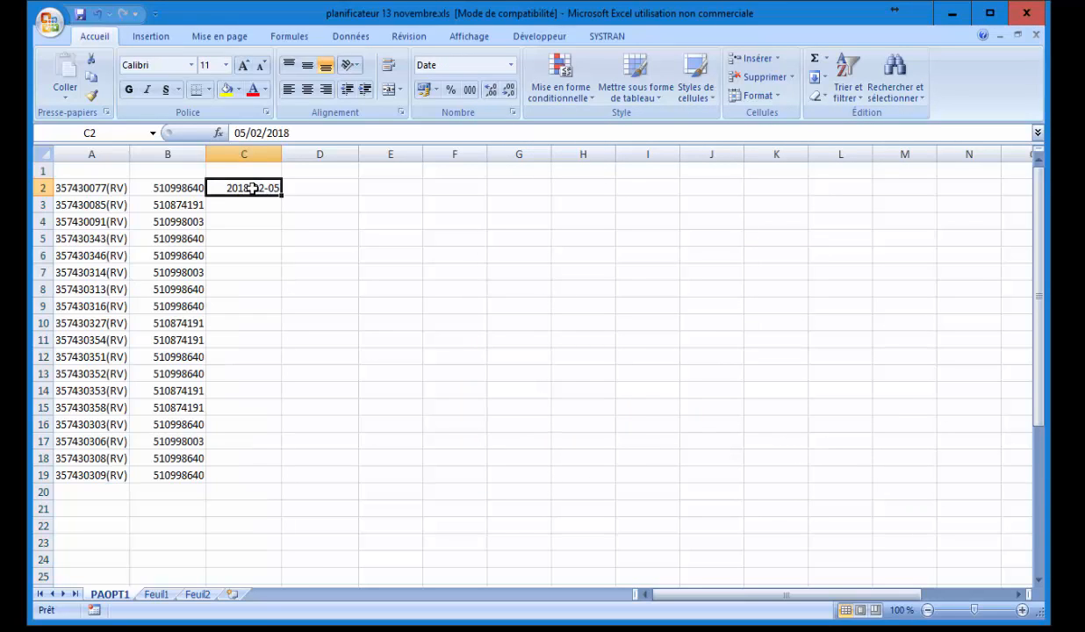
pyautogui.click(244, 204)
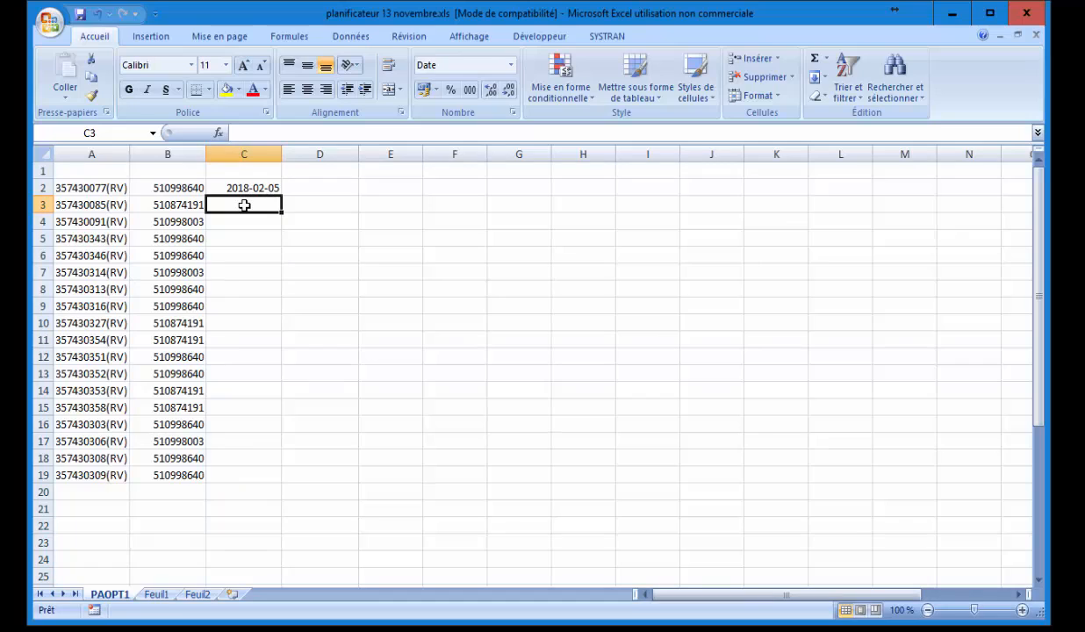
pyautogui.write('2018-02-05')
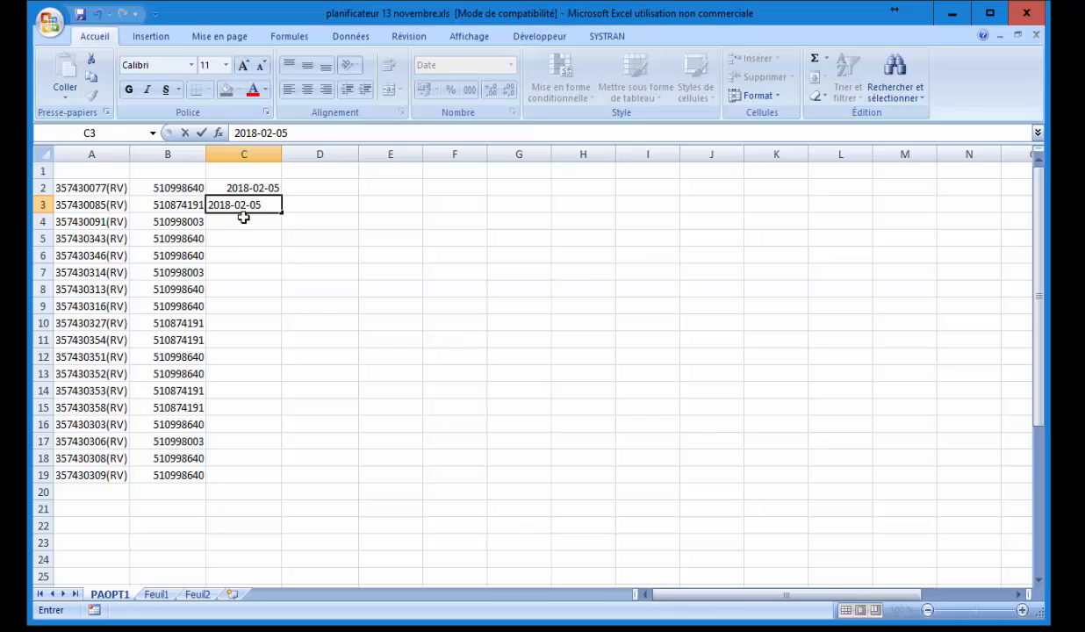
pyautogui.press('Return')
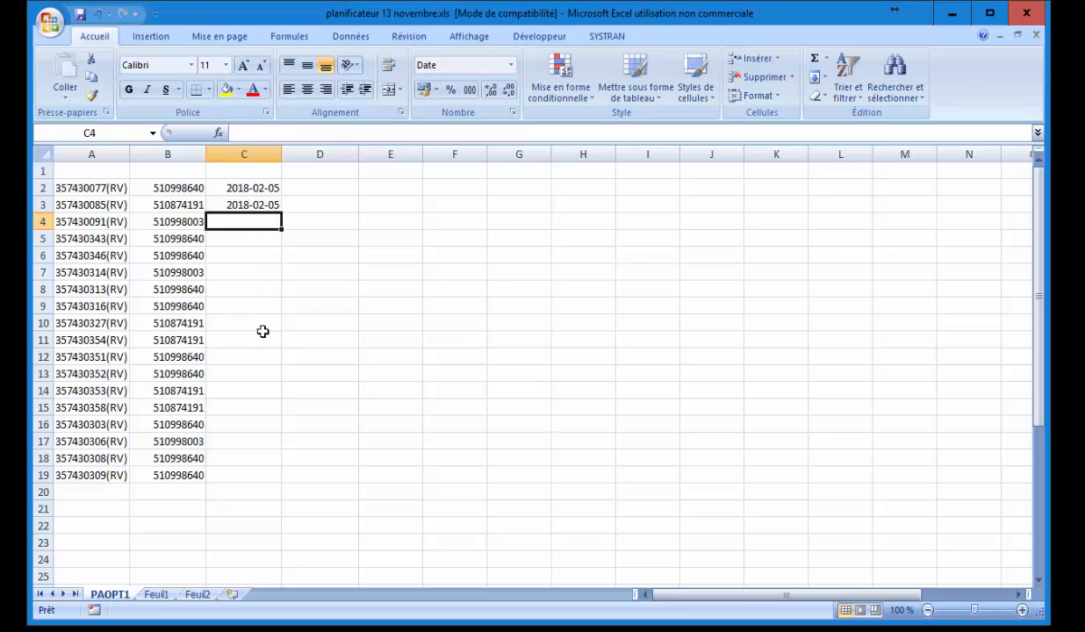
pyautogui.moveTo(251, 189); pyautogui.dragTo(276, 482)
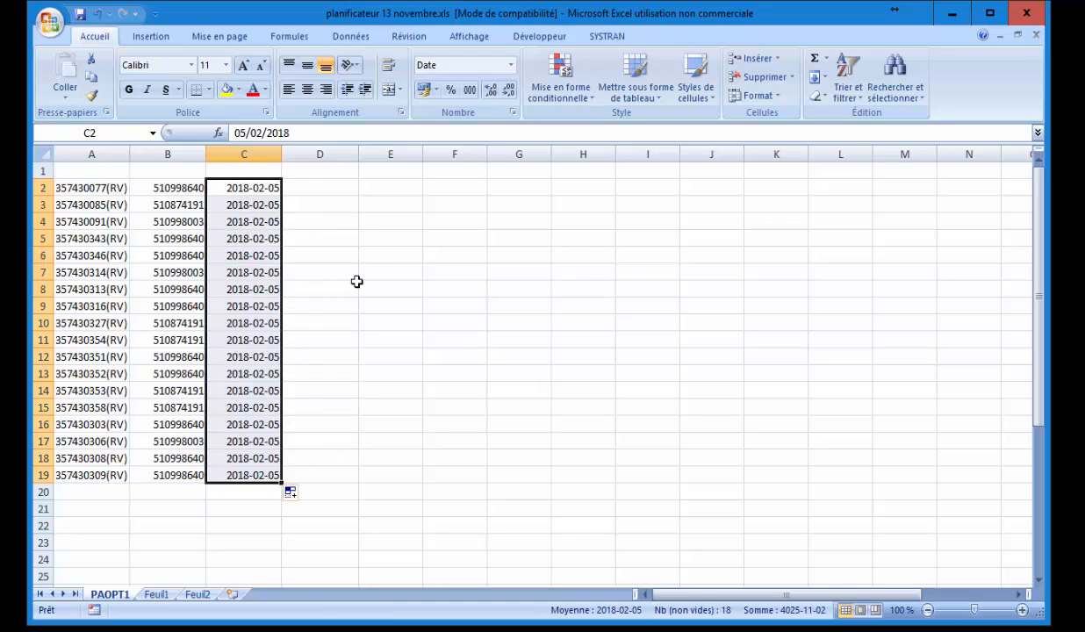
pyautogui.click(88, 175)
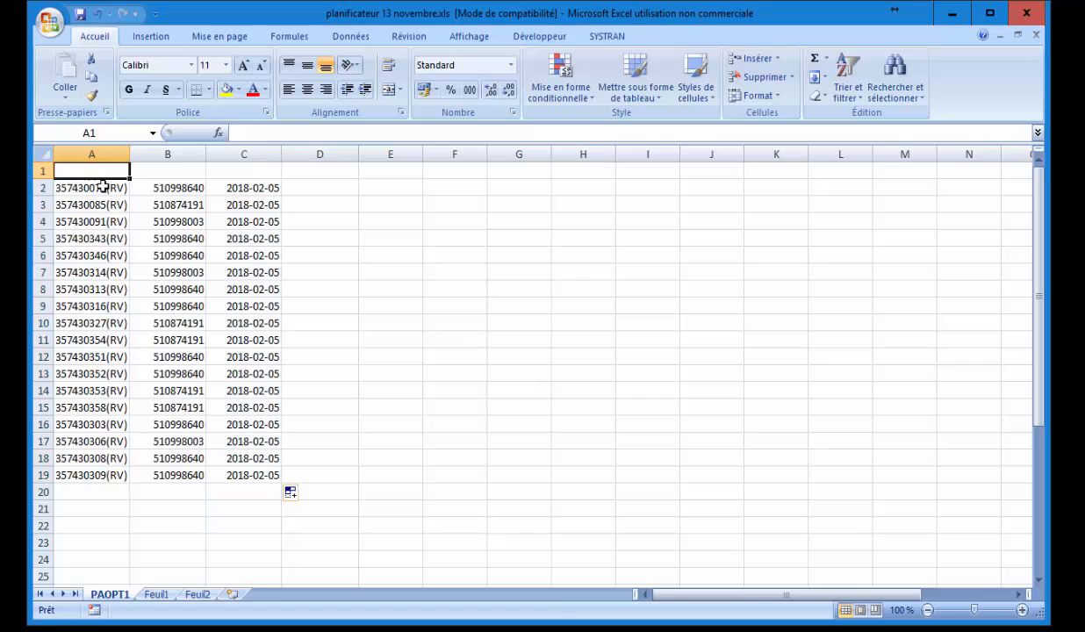
# Enter the headers Brebis, Beliers and Date in cells A1:C1.
pyautogui.write('Brebis')
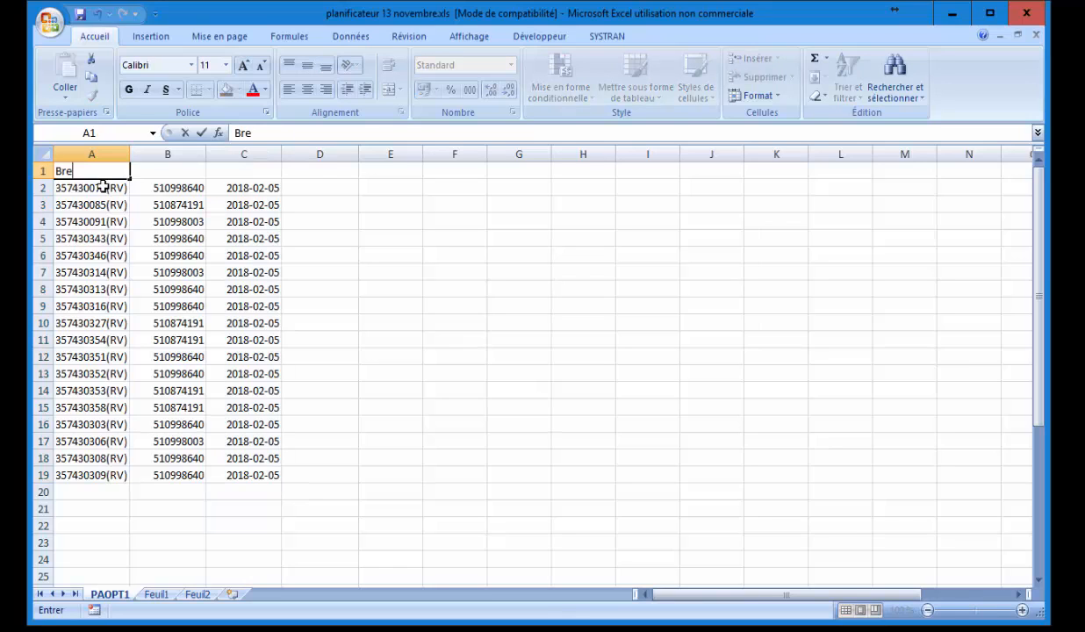
pyautogui.click(164, 167)
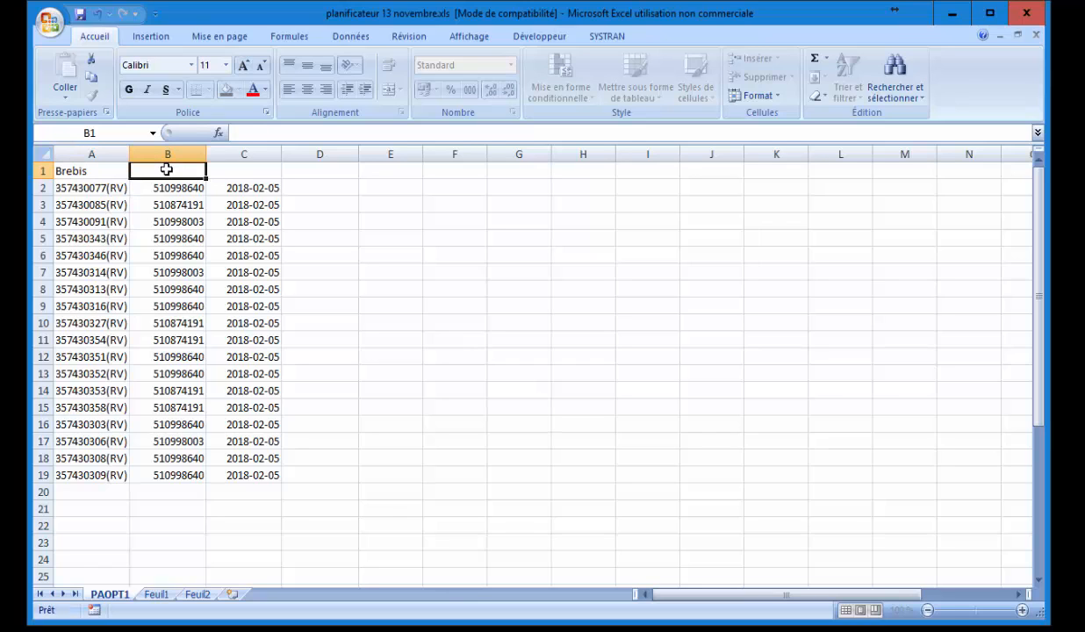
pyautogui.write('Beliers')
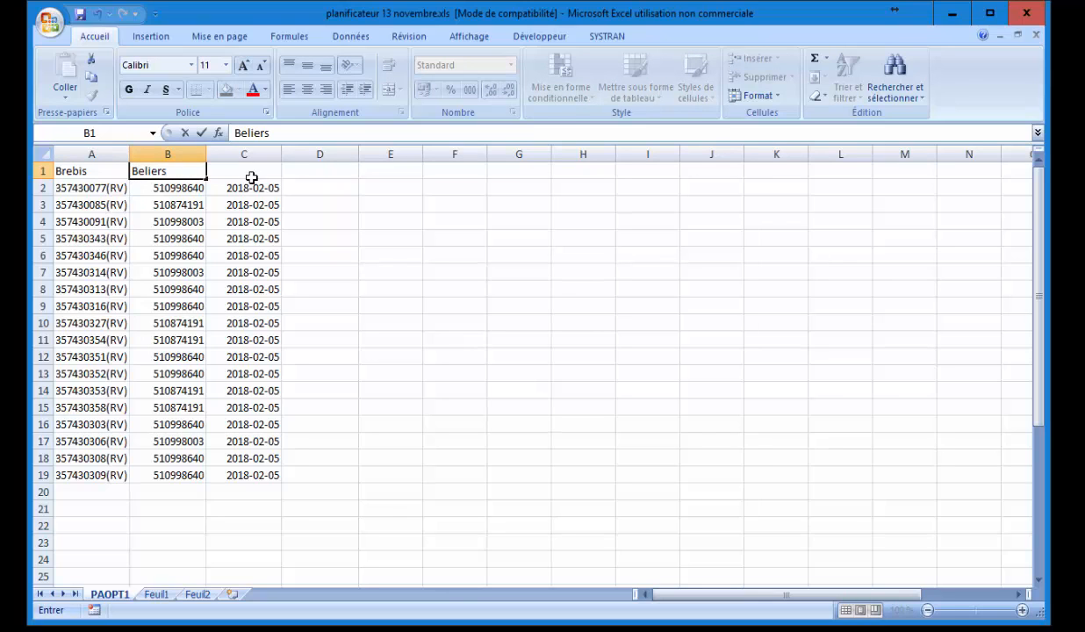
pyautogui.click(247, 172)
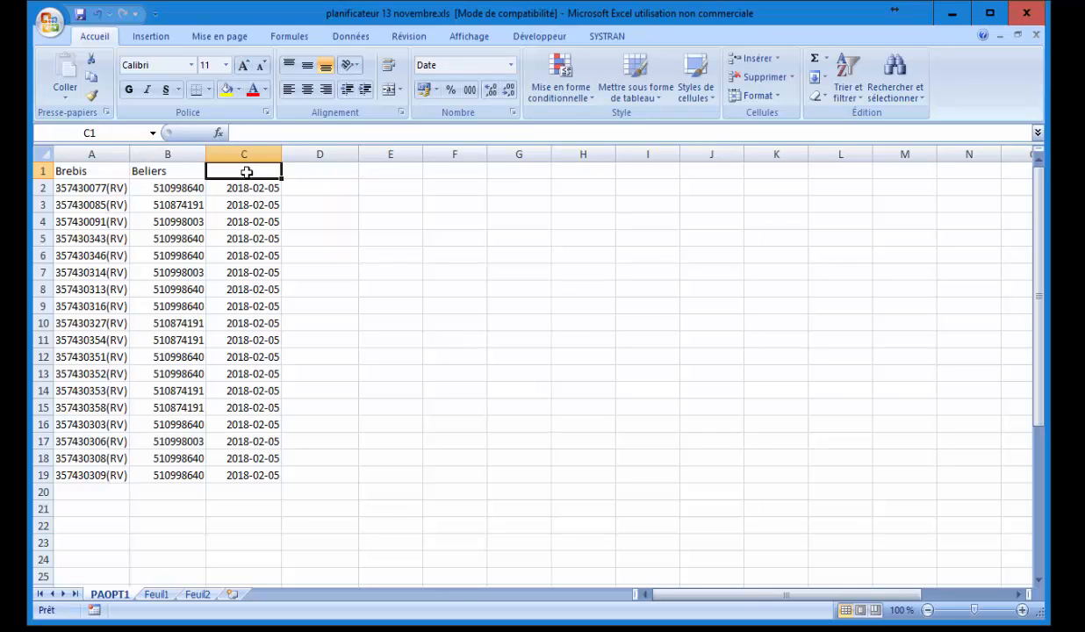
pyautogui.write('DAte')
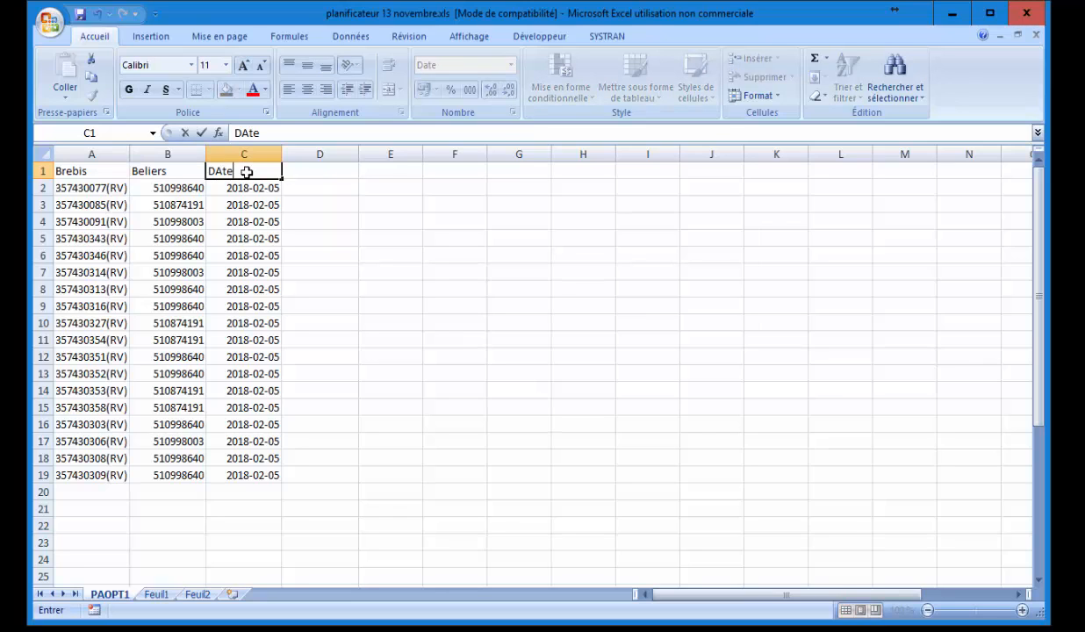
pyautogui.click(323, 177)
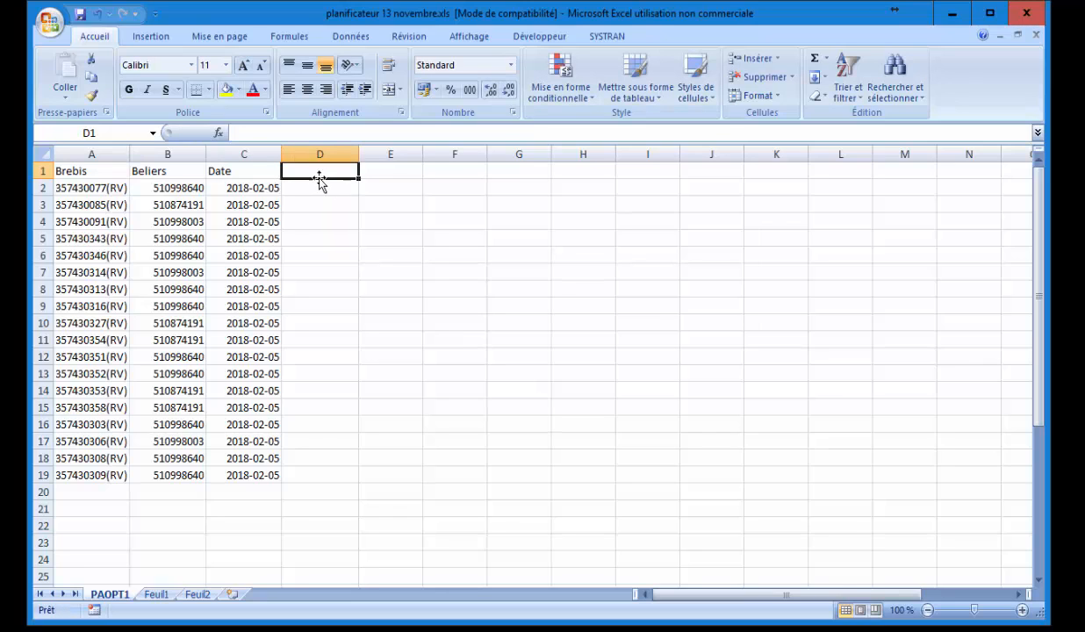
# Save the workbook despite the compatibility warning, close Excel and switch to FileMaker.
pyautogui.click(79, 16)
pyautogui.click(601, 443)
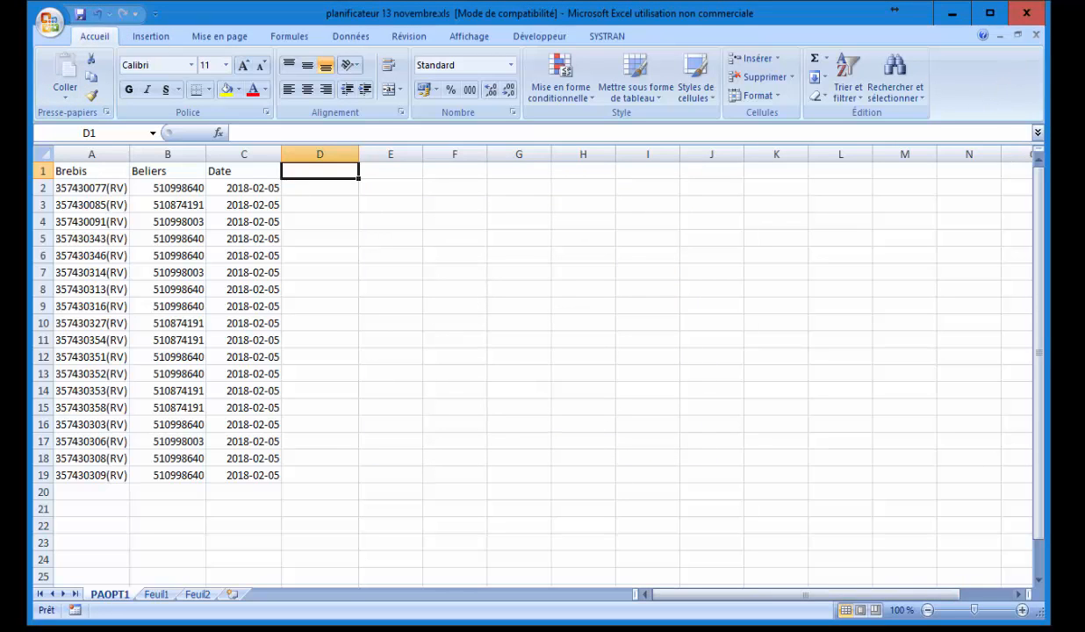
pyautogui.click(1027, 13)
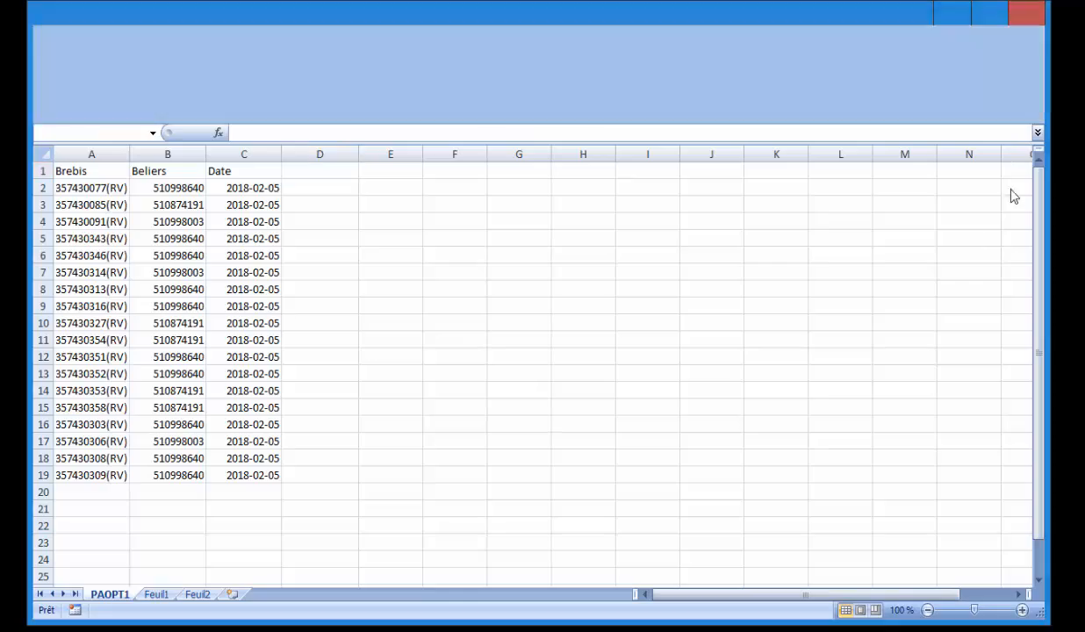
pyautogui.hotkey('alt', 'Tab')
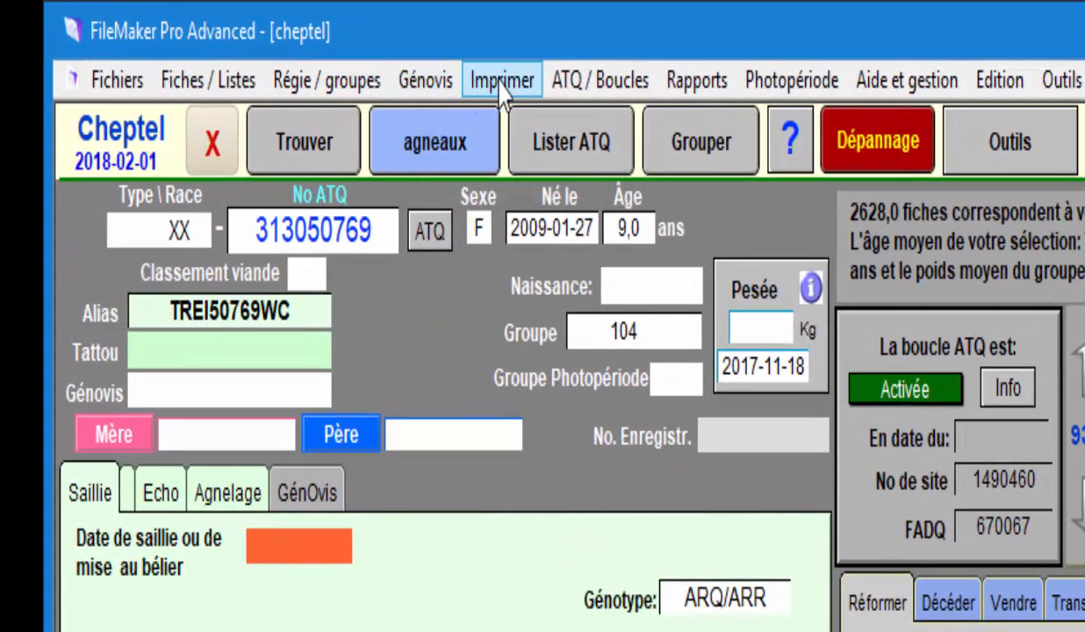
pyautogui.click(426, 80)
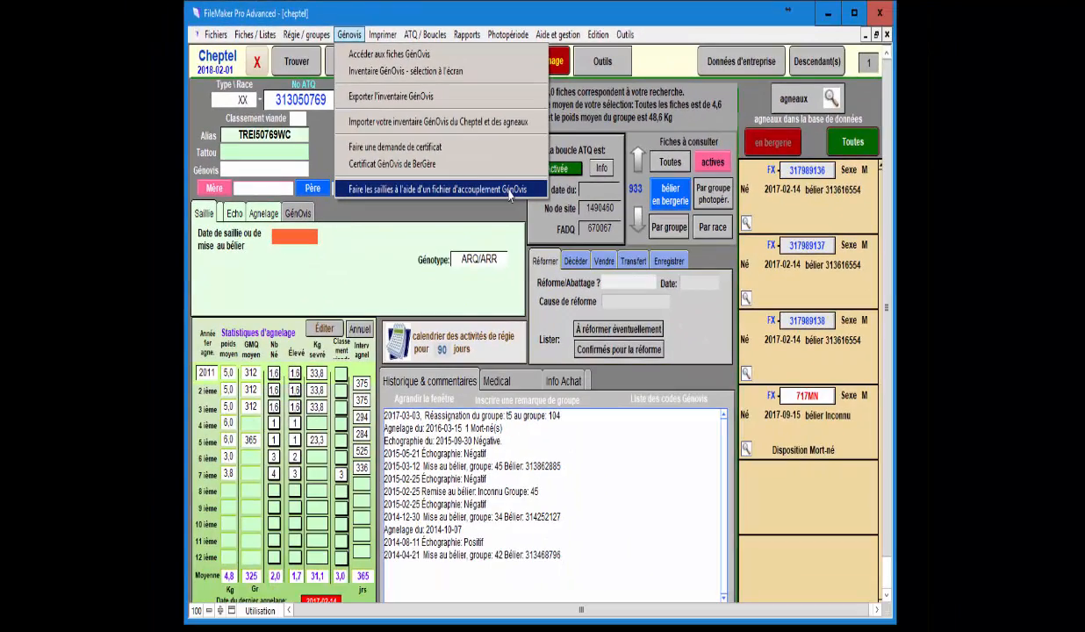
pyautogui.click(509, 195)
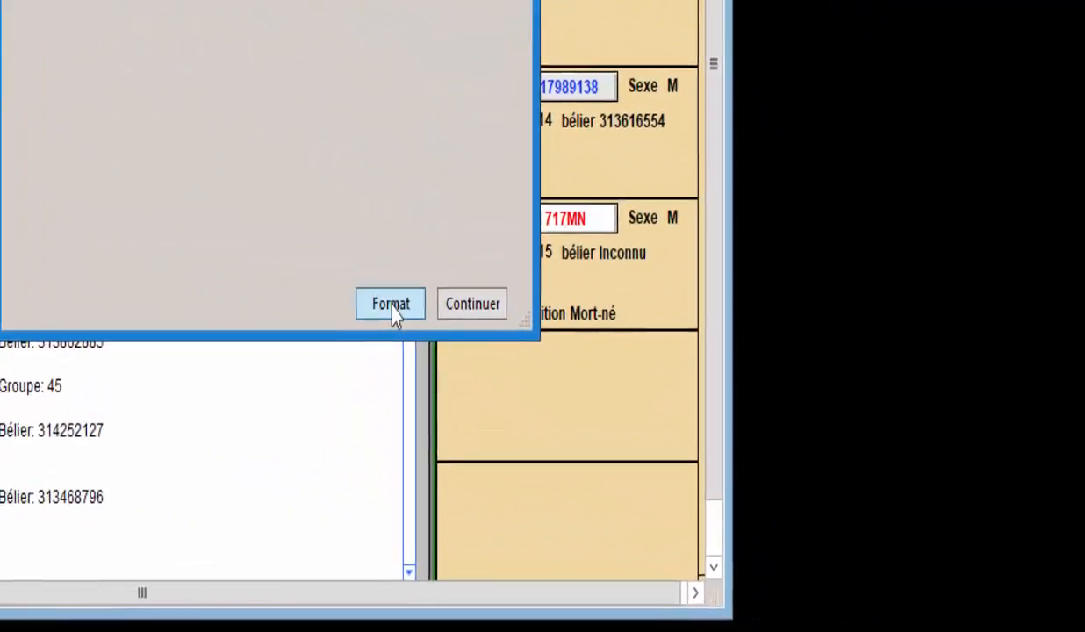
pyautogui.click(713, 445)
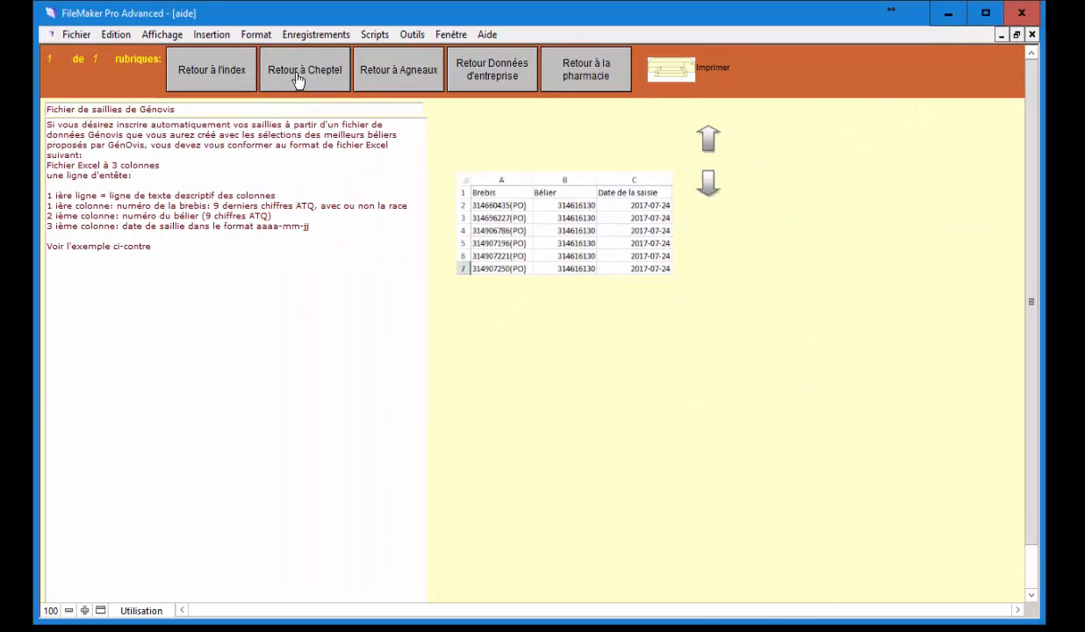
pyautogui.click(298, 80)
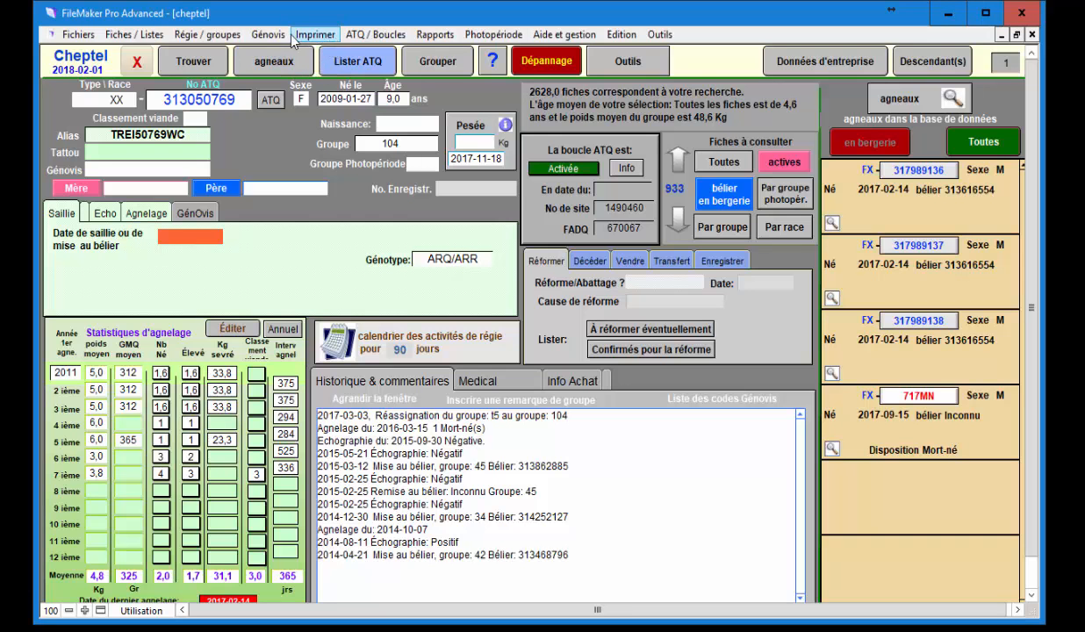
# Run Génovis > Faire les saillies and import sheet PAOPT1 of planificateur 13 novembre.xls.
pyautogui.click(269, 35)
pyautogui.click(342, 190)
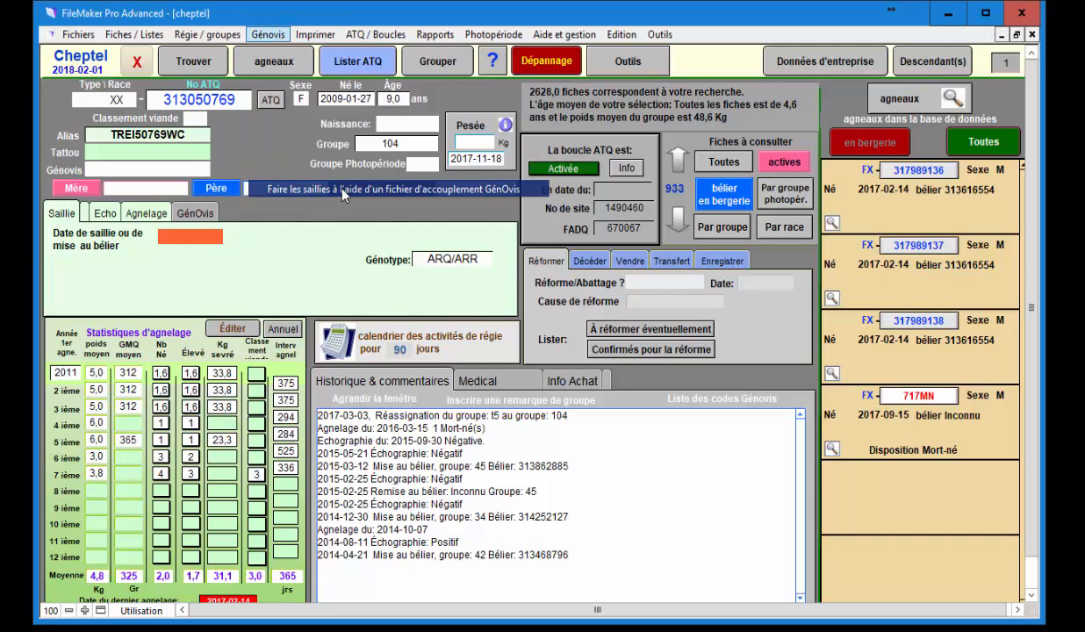
pyautogui.click(849, 445)
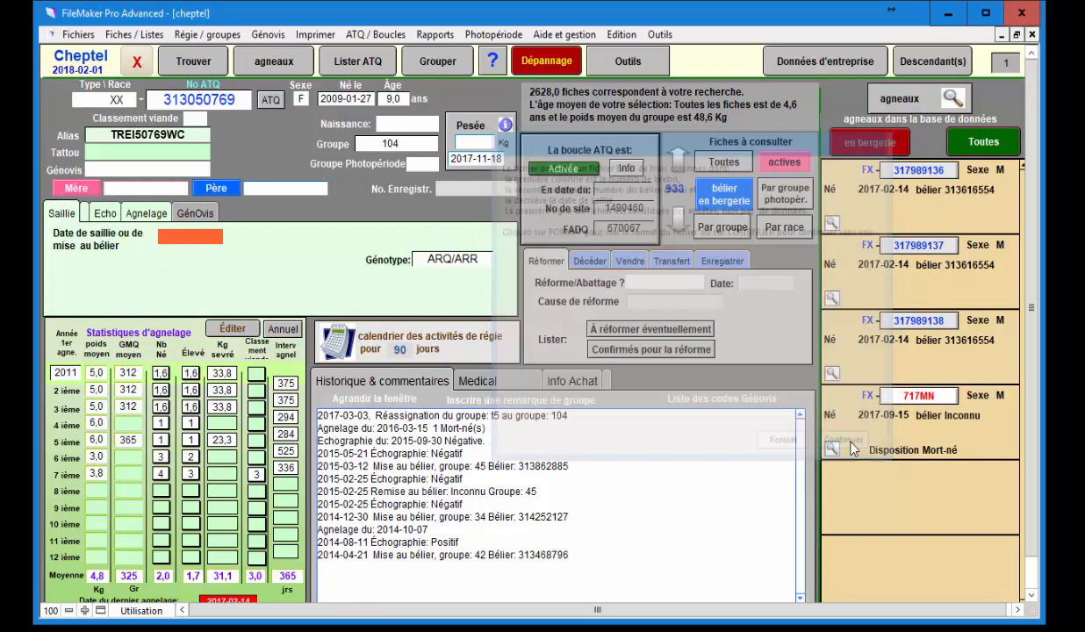
pyautogui.click(638, 358)
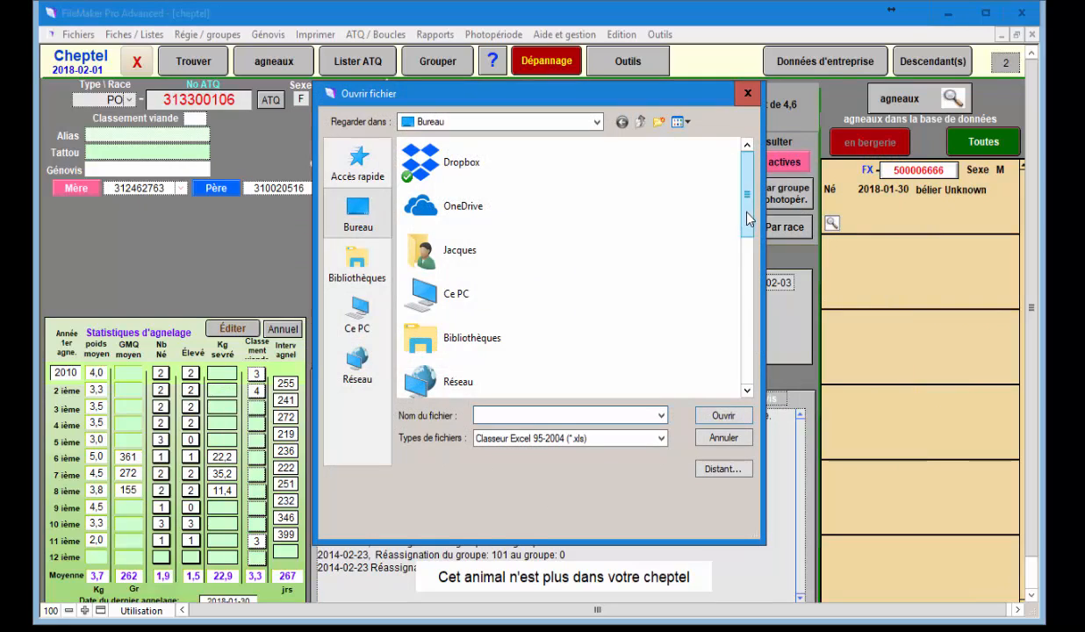
pyautogui.scroll(-10, 728, 289)
pyautogui.doubleClick(496, 375)
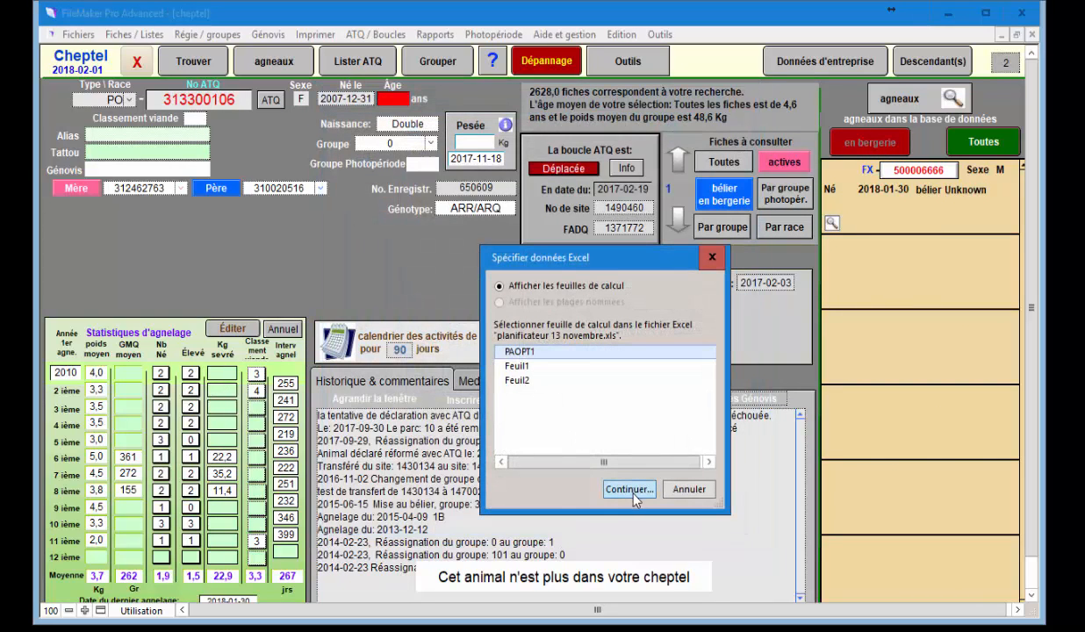
pyautogui.click(630, 491)
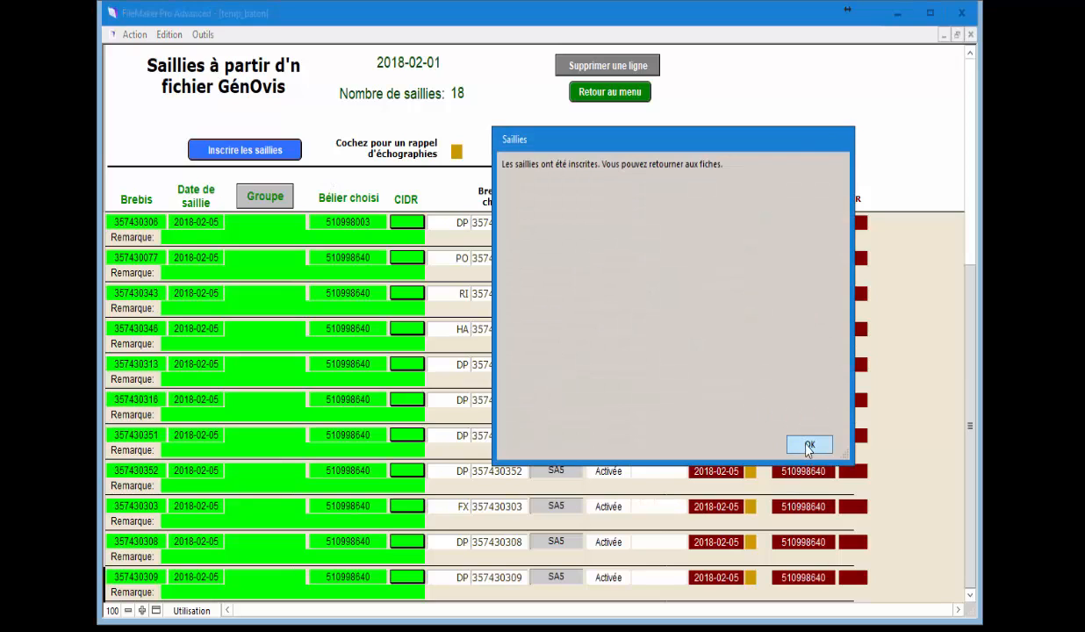
# Dismiss the Saillies confirmation and return from the breeding list to the Cheptel records.
pyautogui.click(809, 446)
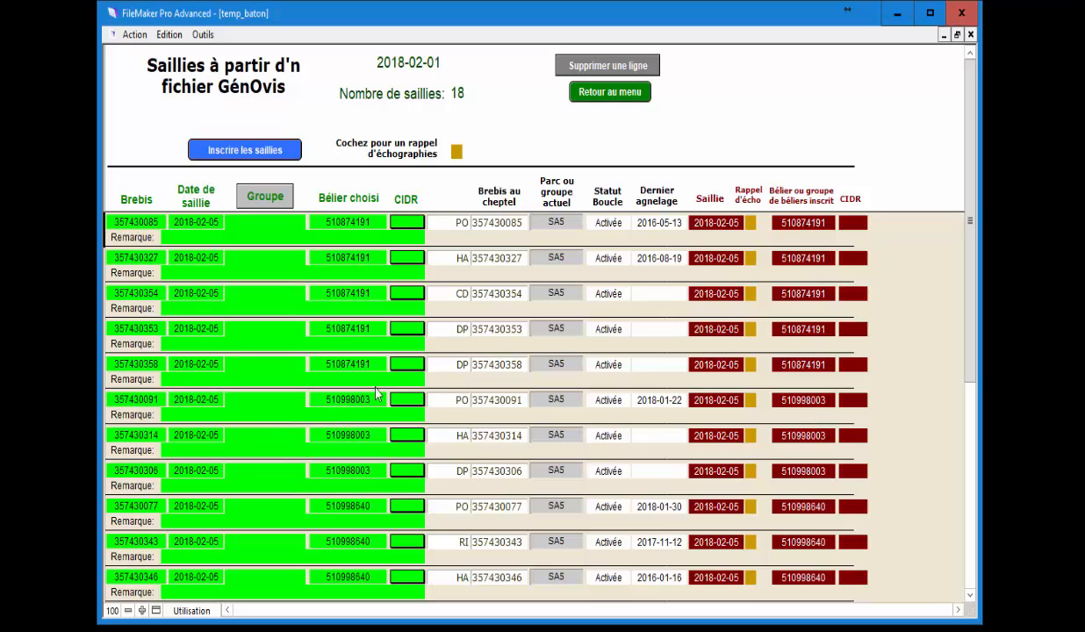
pyautogui.click(644, 94)
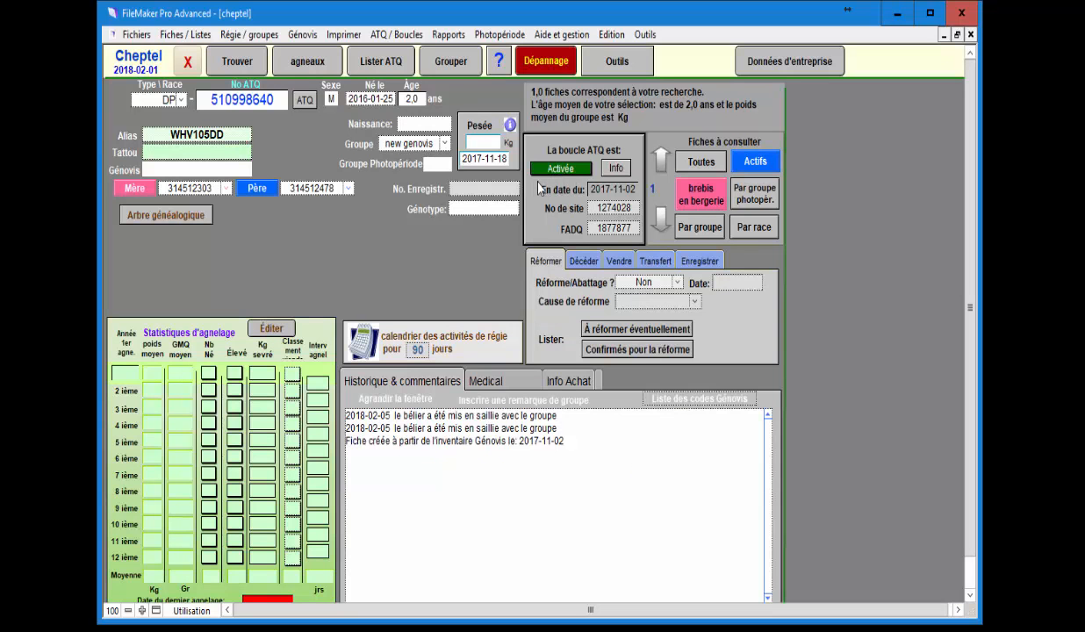
# Search the Cheptel records for breeding date 2018-02-05 to list the 18 bred animals.
pyautogui.click(243, 70)
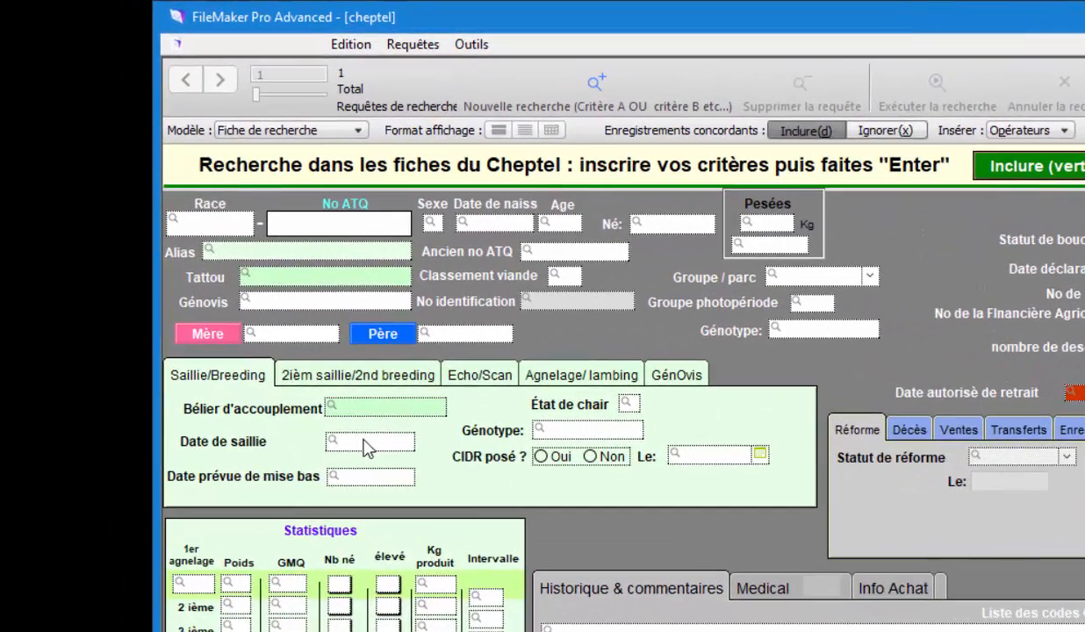
pyautogui.click(233, 344)
pyautogui.click(273, 530)
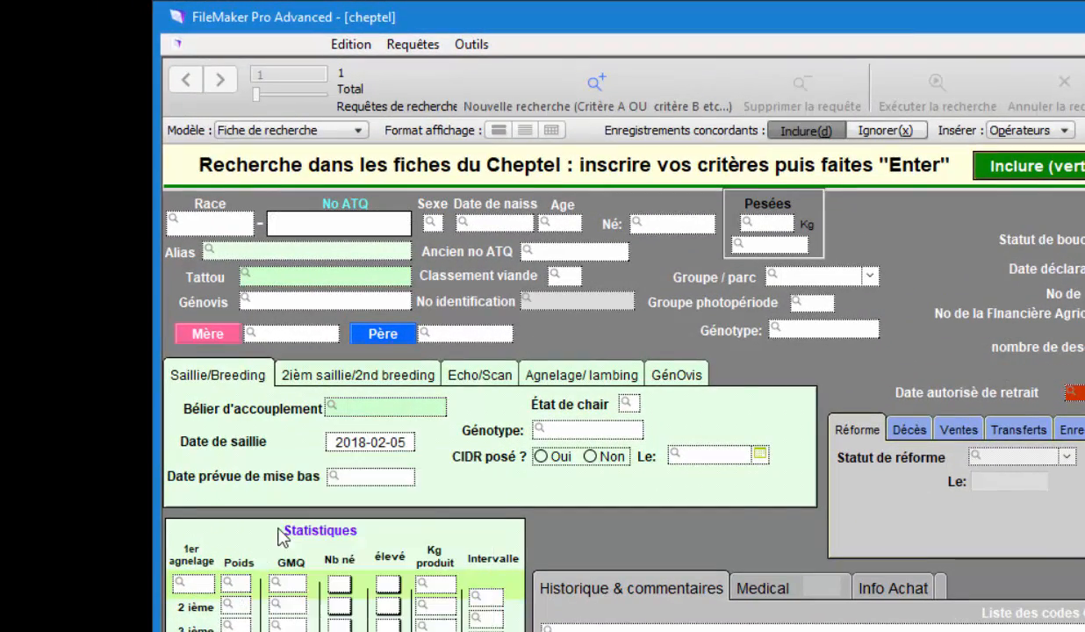
pyautogui.click(766, 223)
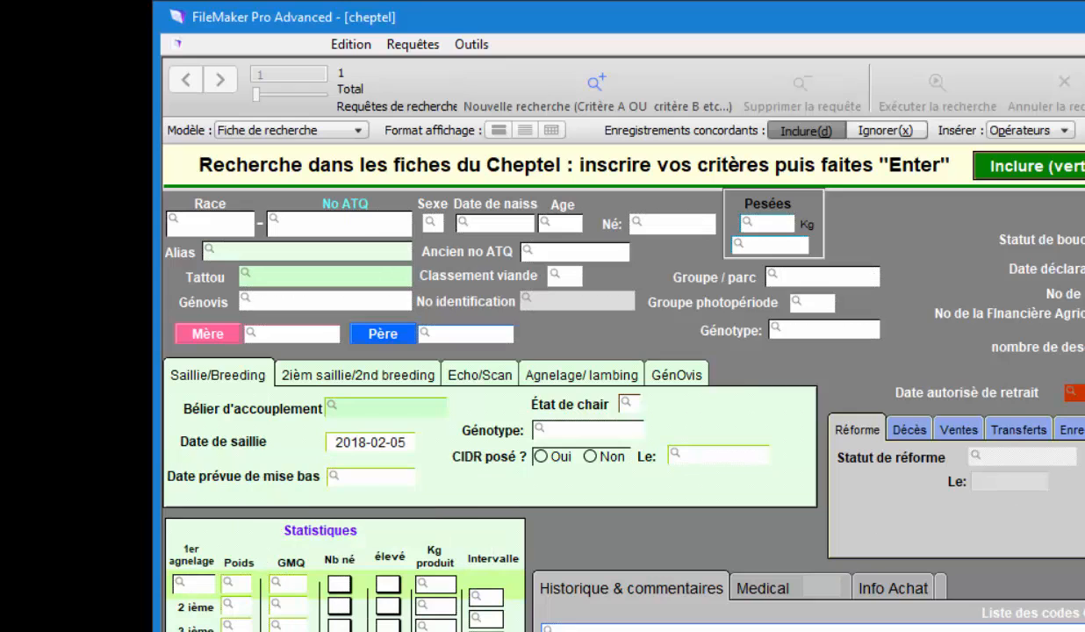
pyautogui.press('Return')
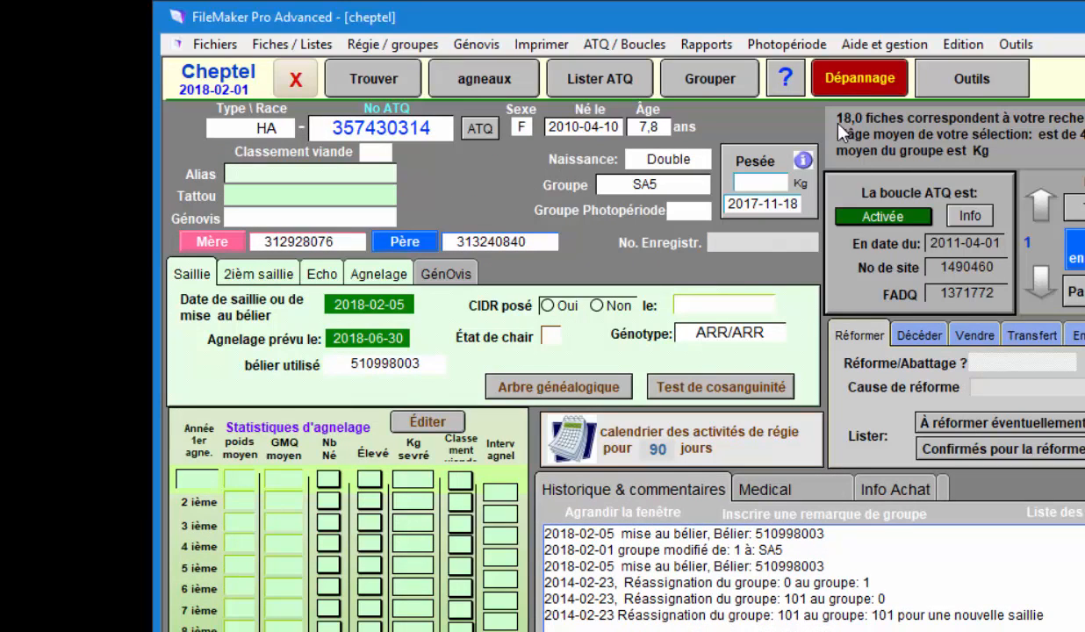